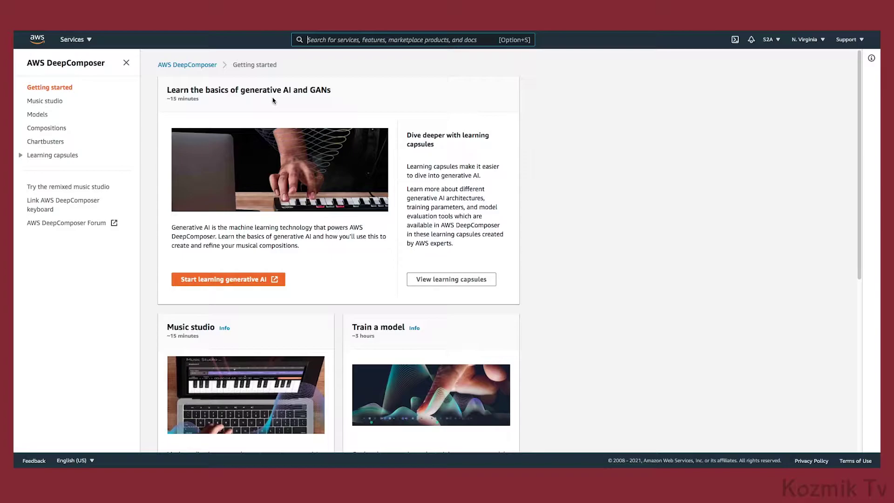
# - Browse the introductory generative AI learning material and start its intro chapter
pyautogui.scroll(-3, 273, 100)
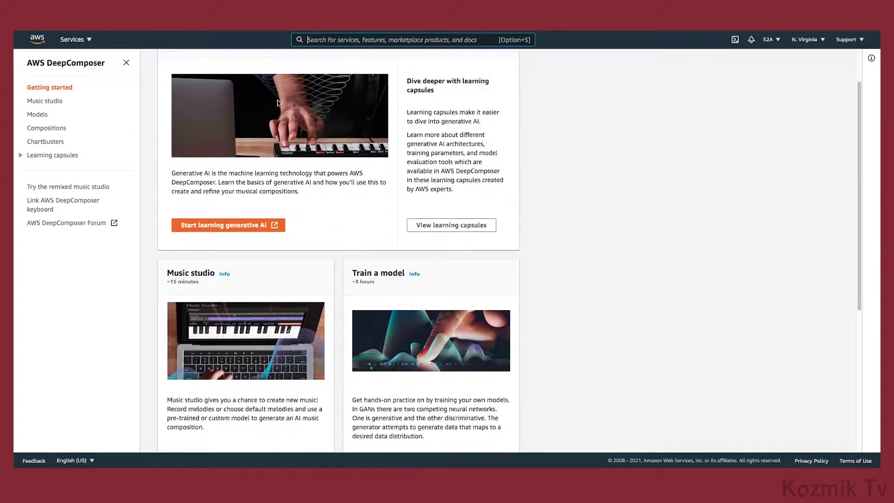
pyautogui.scroll(-3, 278, 103)
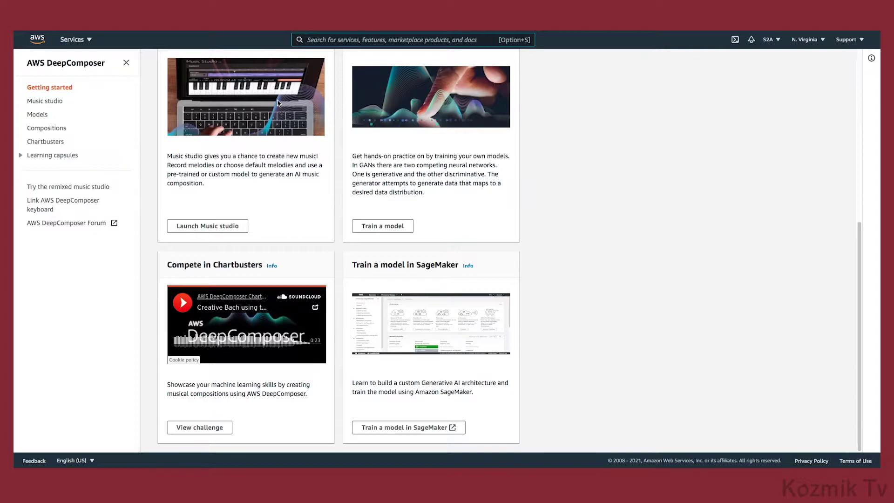
pyautogui.scroll(6, 278, 103)
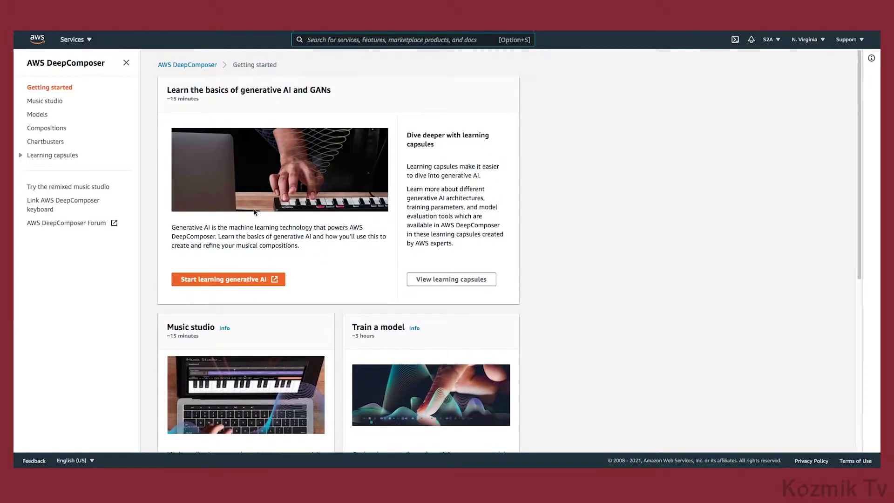
pyautogui.click(264, 280)
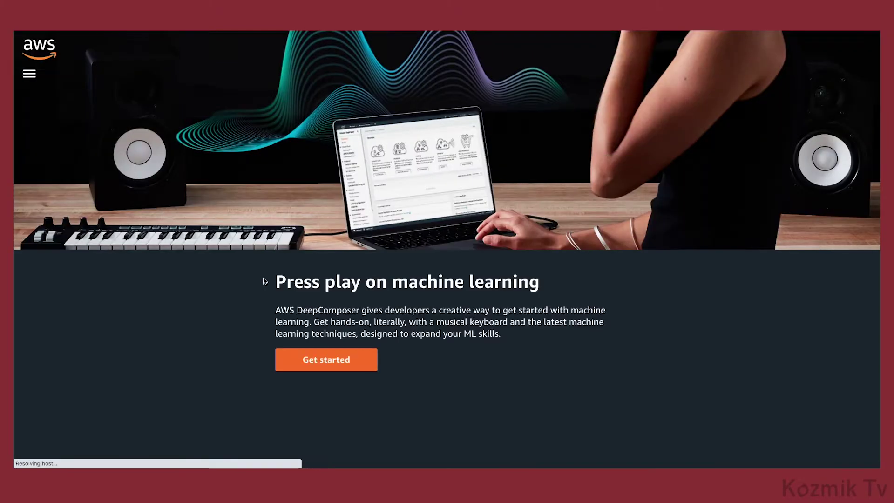
pyautogui.click(330, 361)
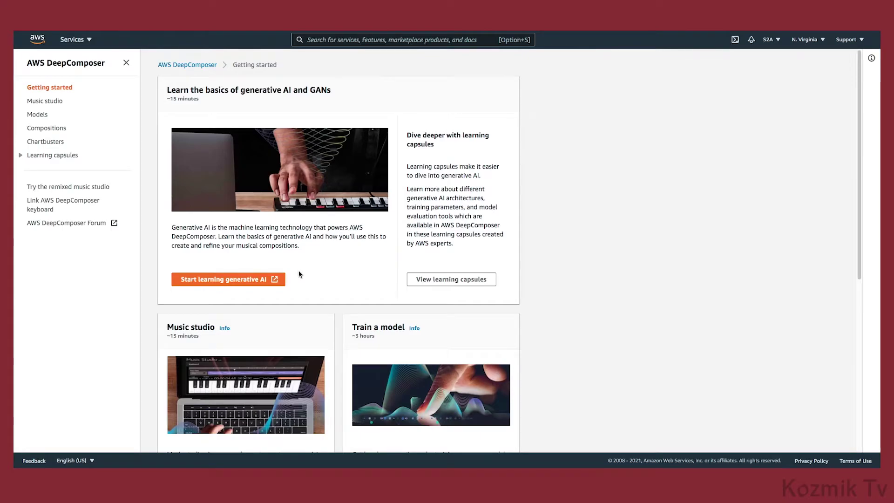
# - In the Music studio, choose Generative adversarial networks as the generative AI technique
pyautogui.click(58, 103)
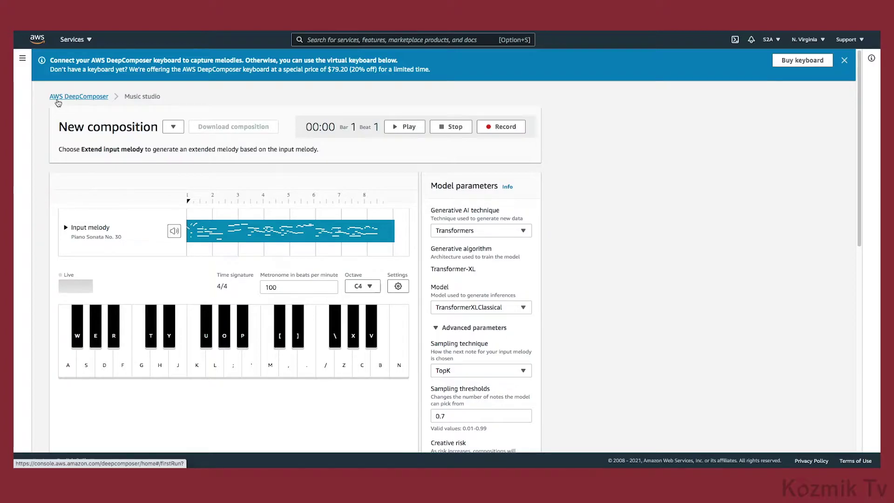
pyautogui.click(523, 232)
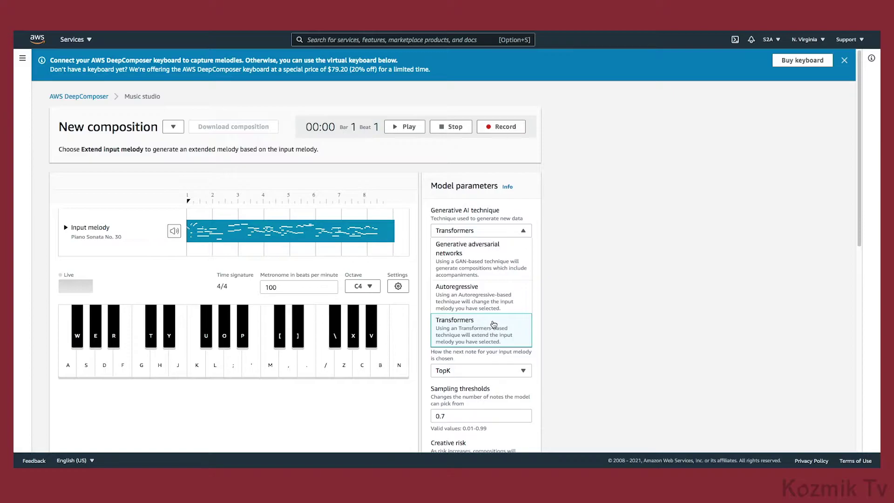
pyautogui.click(504, 248)
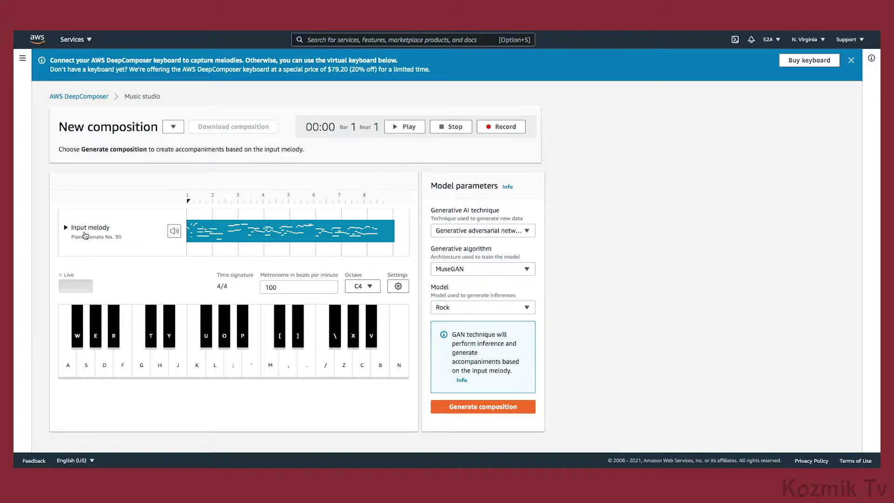
# - Set the input melody source to Sample melody and choose the Deck the Halls sample track
pyautogui.click(68, 234)
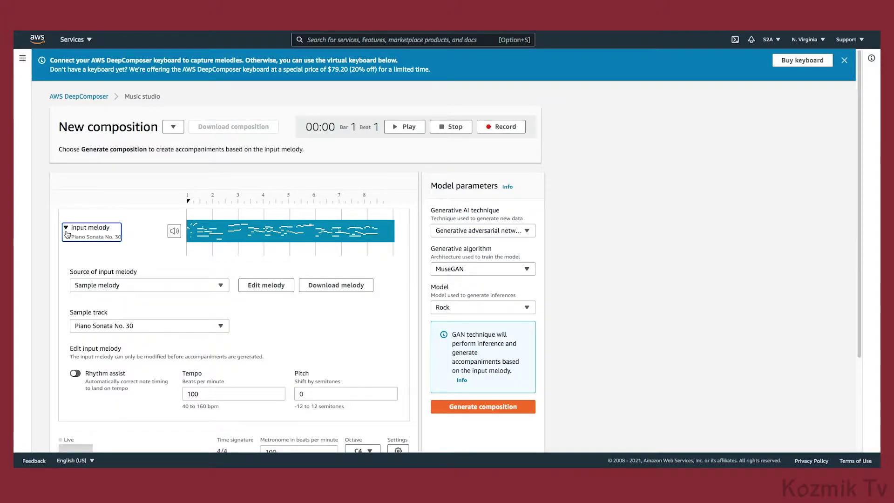
pyautogui.click(176, 325)
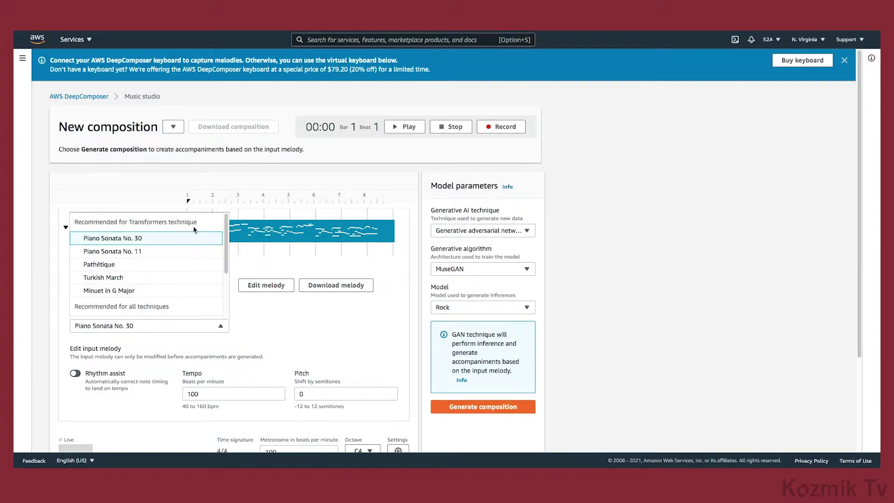
pyautogui.scroll(-3, 196, 227)
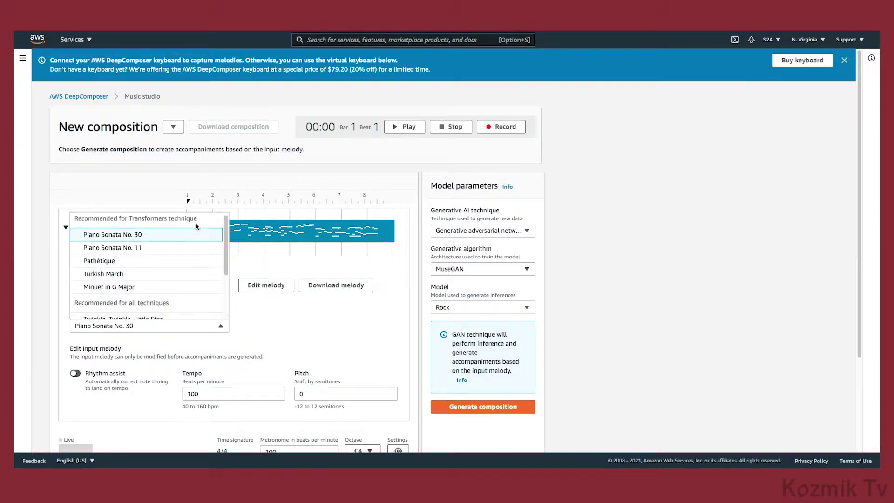
pyautogui.scroll(-1, 196, 227)
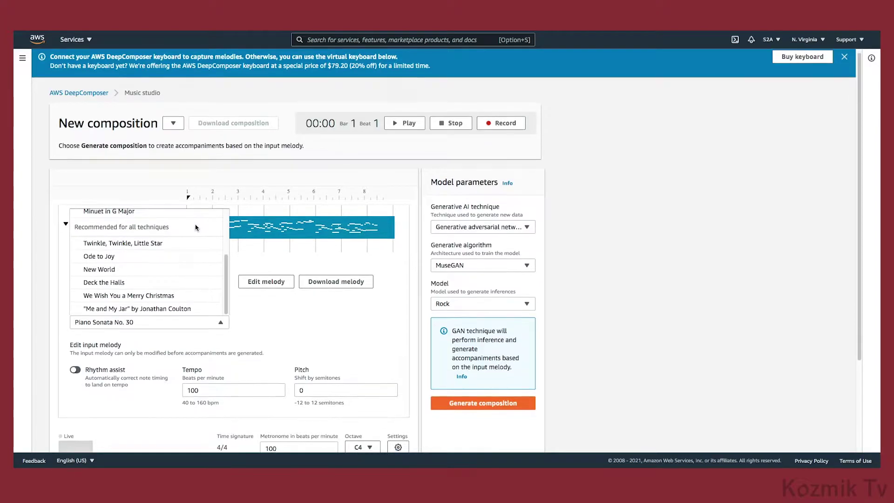
pyautogui.click(243, 307)
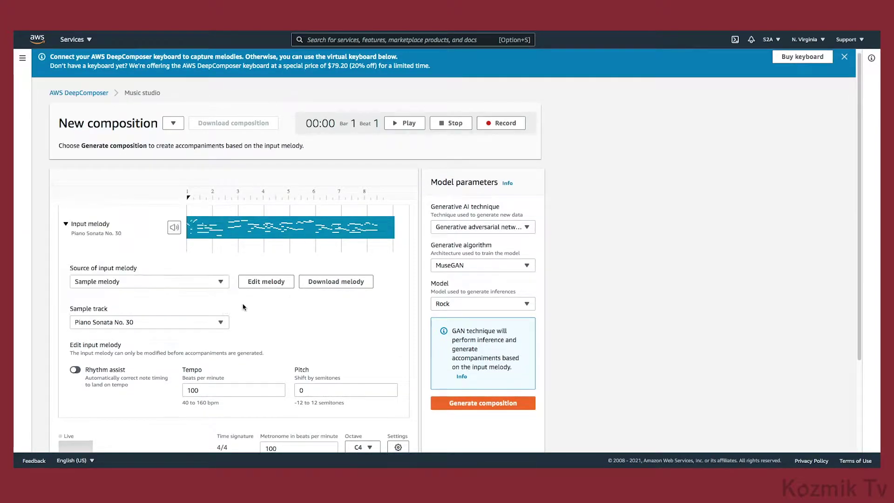
pyautogui.click(203, 285)
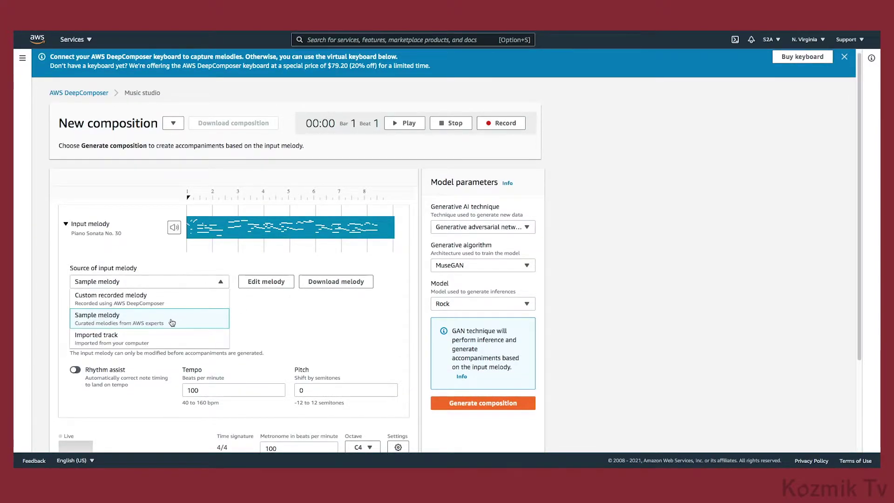
pyautogui.click(165, 337)
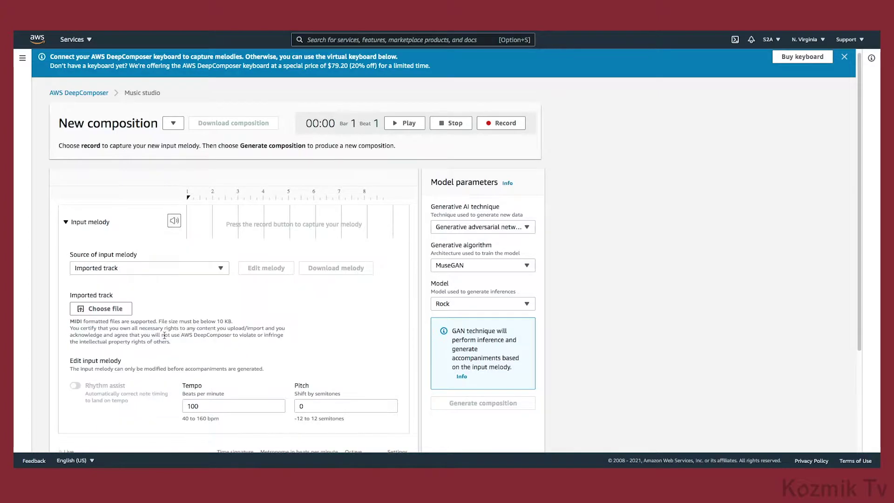
pyautogui.click(167, 269)
pyautogui.click(161, 306)
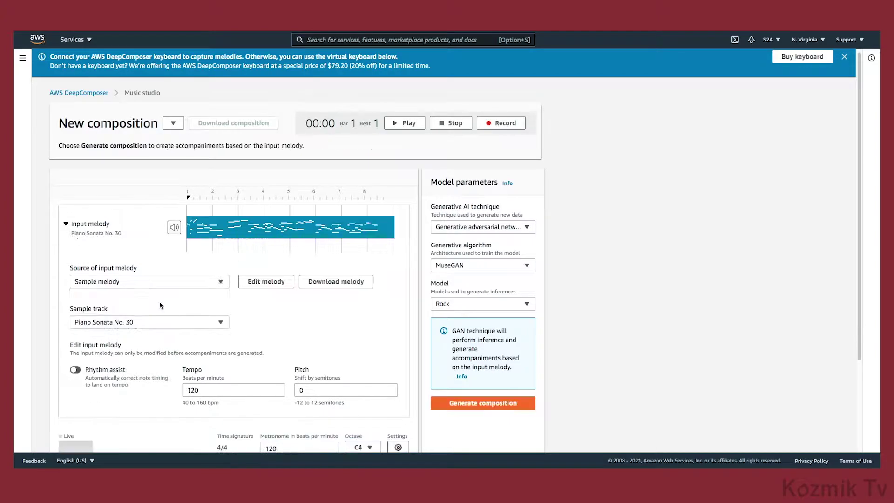
pyautogui.click(162, 320)
pyautogui.scroll(-3, 156, 242)
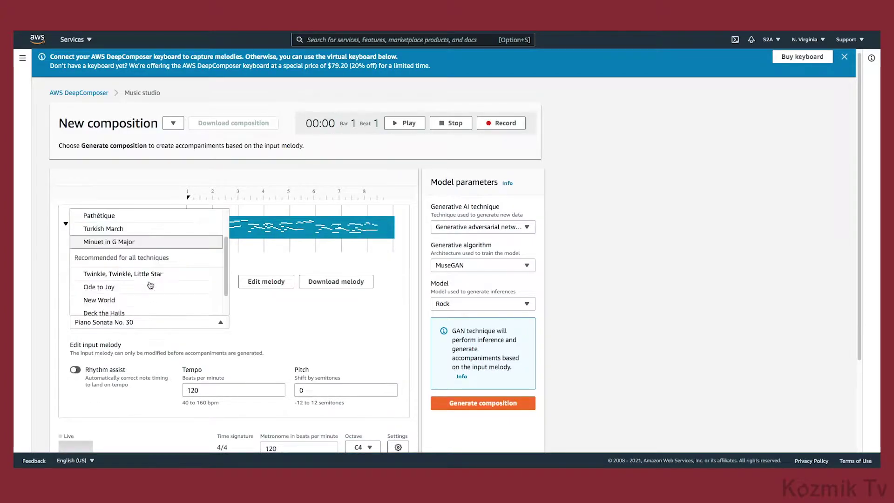
pyautogui.click(145, 289)
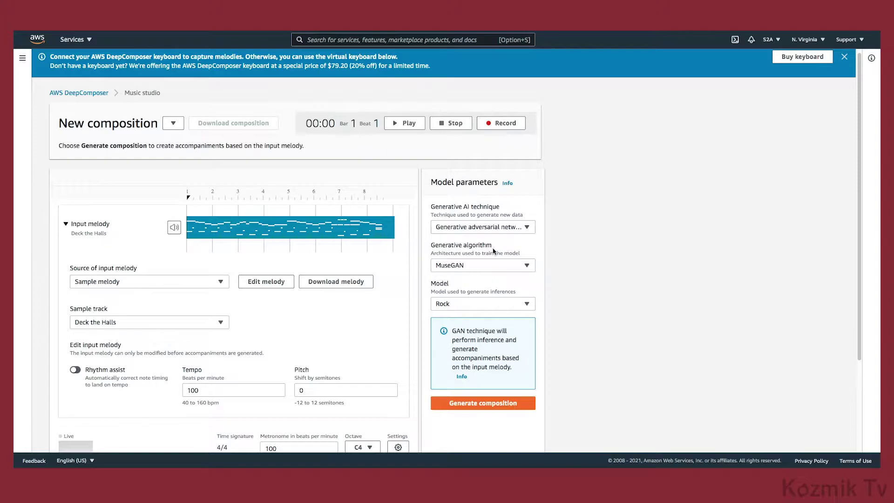
pyautogui.click(485, 269)
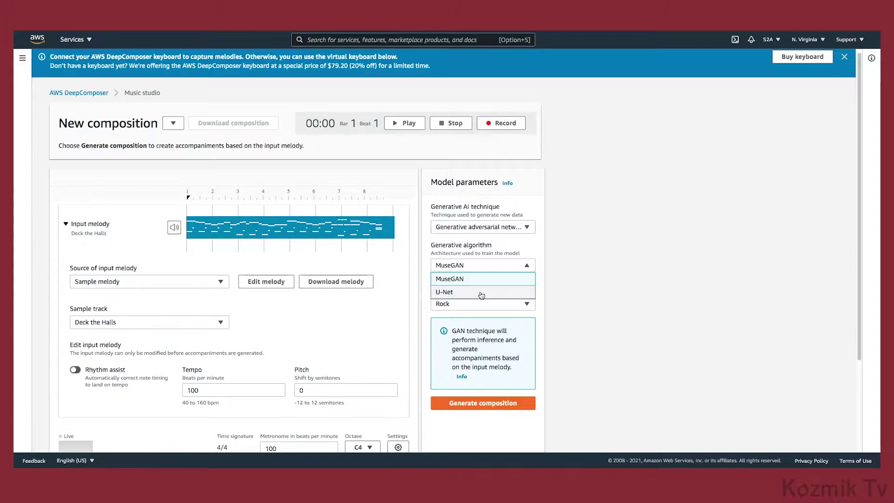
pyautogui.click(483, 281)
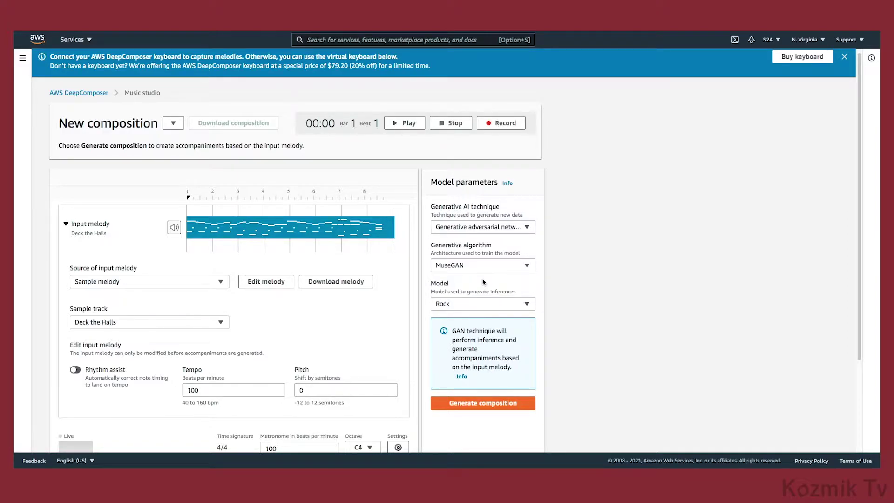
pyautogui.click(475, 306)
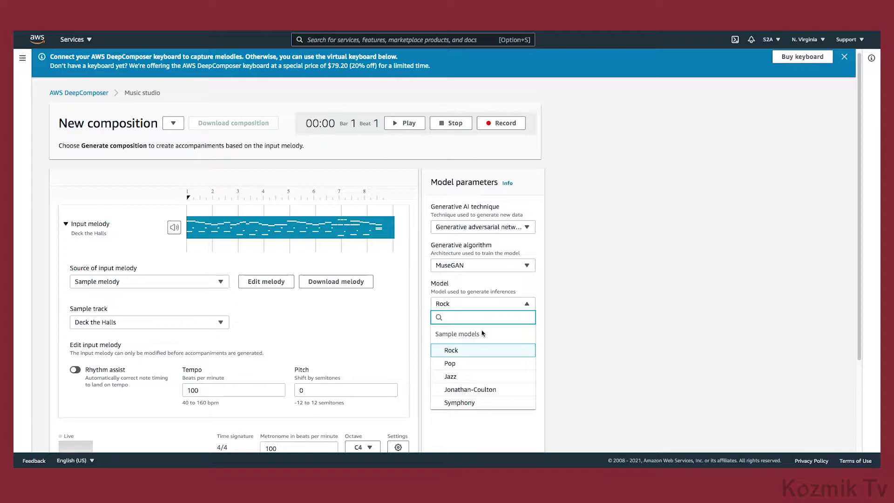
pyautogui.click(470, 352)
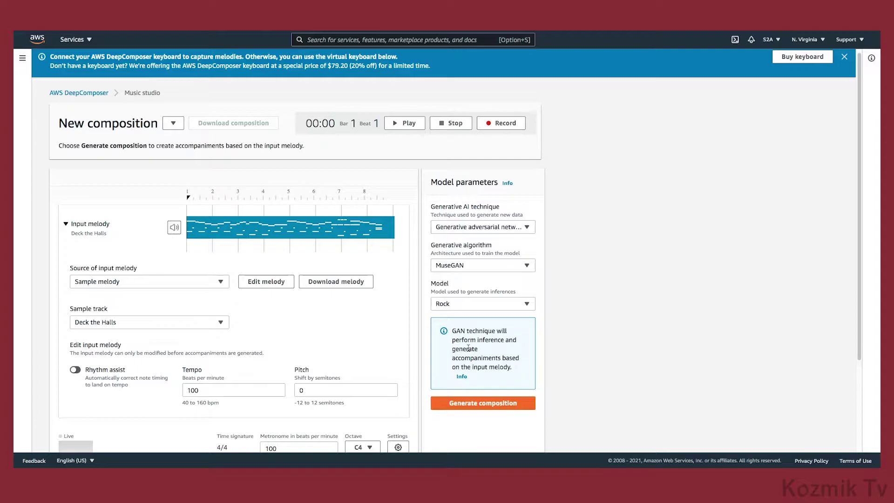
# - Generate Comp-252-Rock with drums, guitar, bass and pad tracks, and play it back
pyautogui.click(483, 401)
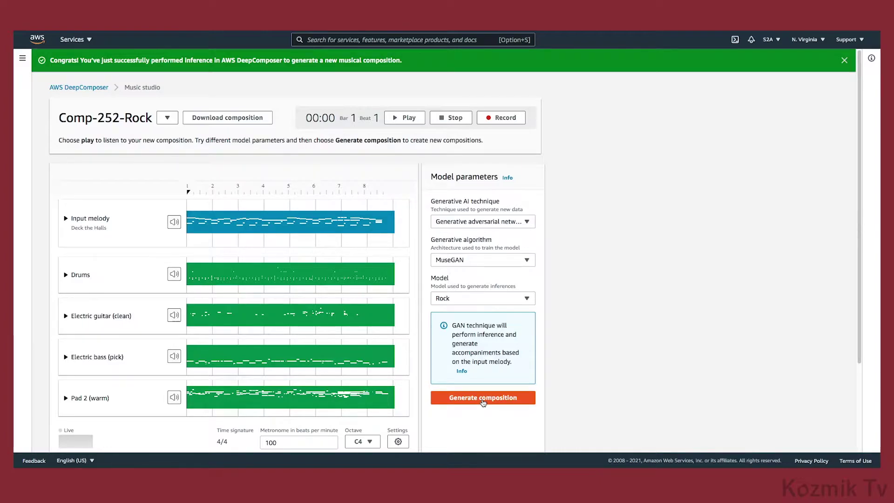
pyautogui.click(395, 120)
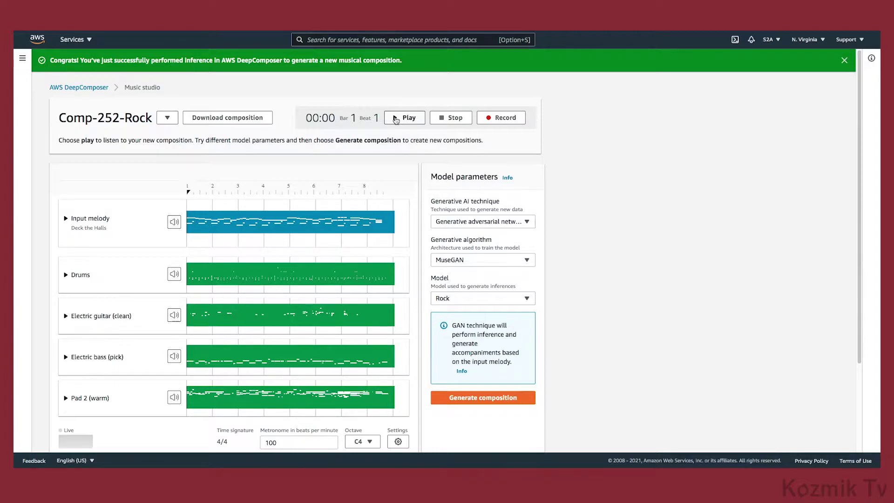
pyautogui.click(523, 223)
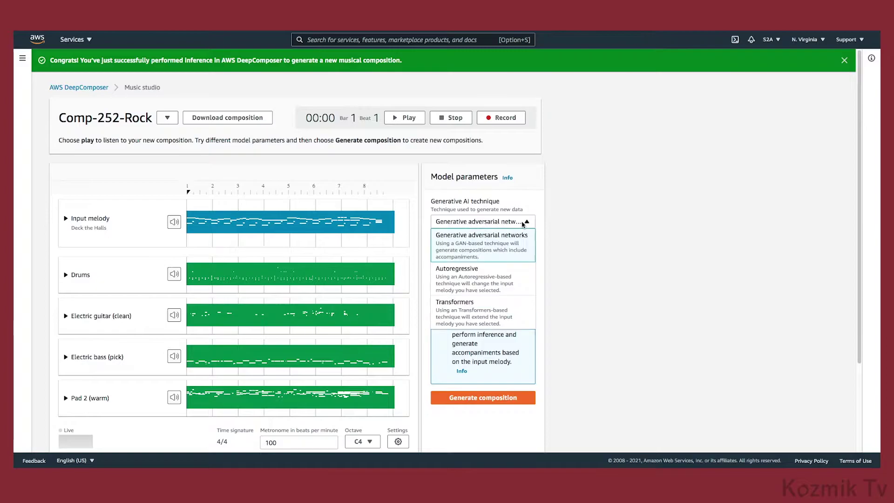
# - Switch to the Autoregressive technique and use the Deck the Halls sample track as input
pyautogui.click(509, 273)
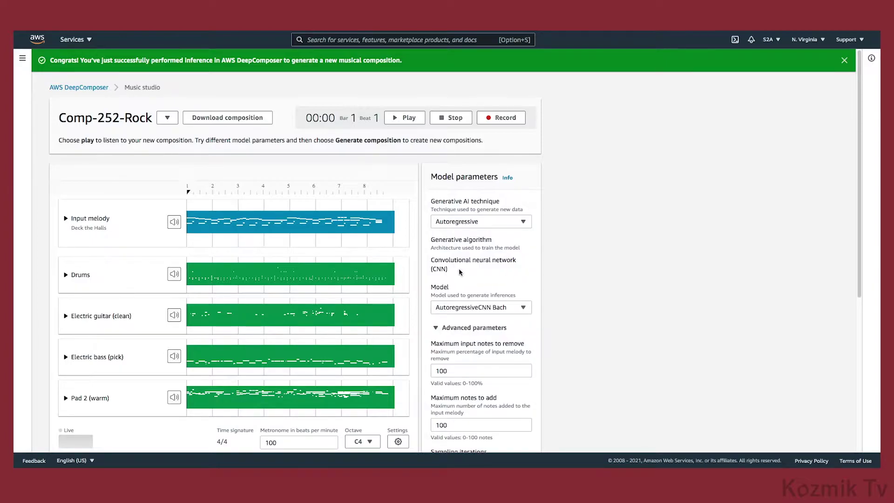
pyautogui.click(68, 220)
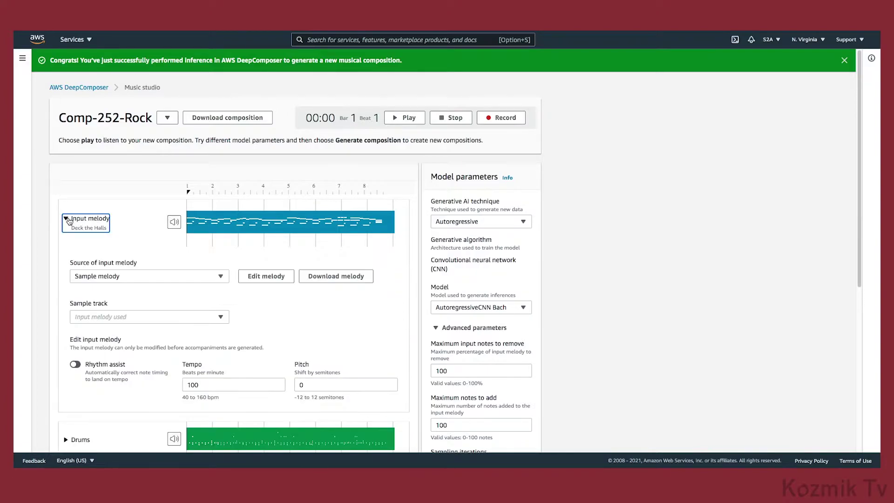
pyautogui.click(167, 317)
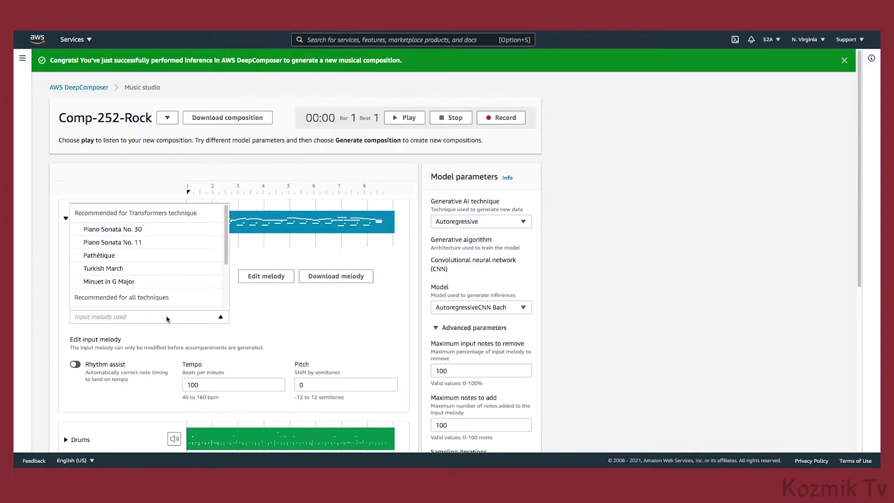
pyautogui.scroll(-2, 161, 289)
pyautogui.click(154, 292)
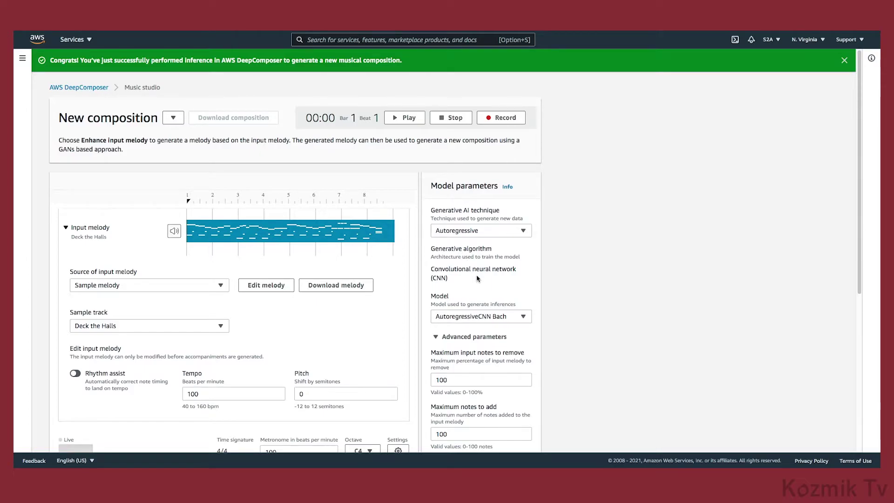
# - Keep AutoregressiveCNN Bach as the composition's model
pyautogui.click(483, 317)
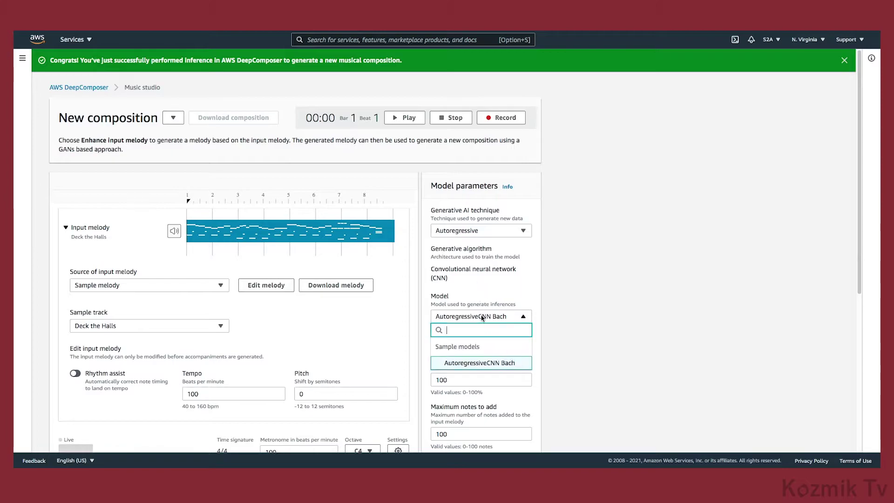
pyautogui.click(491, 366)
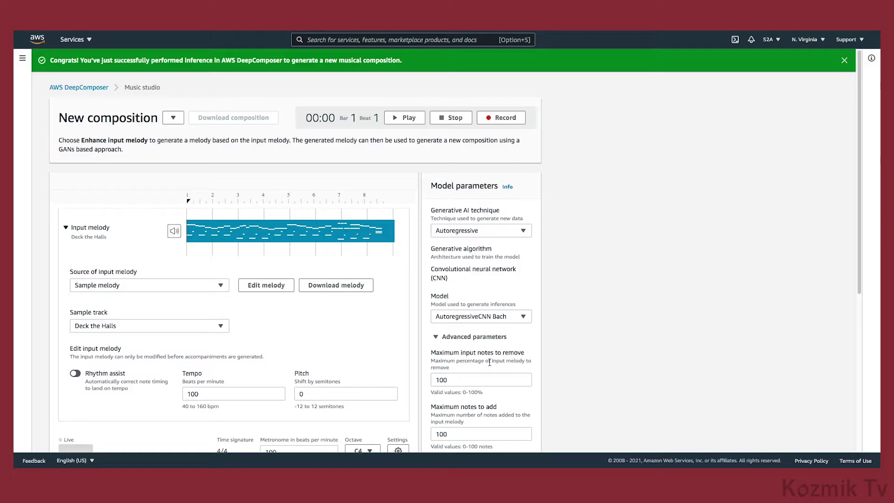
pyautogui.scroll(-3, 490, 362)
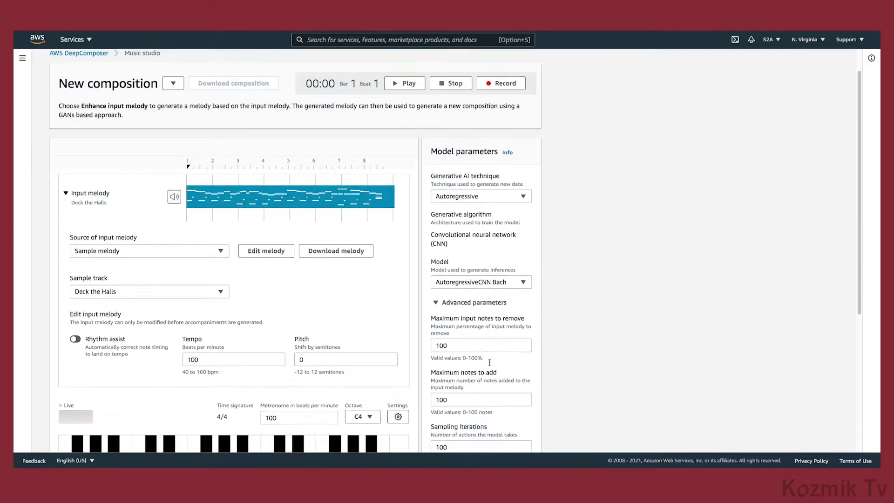
pyautogui.scroll(-1, 489, 364)
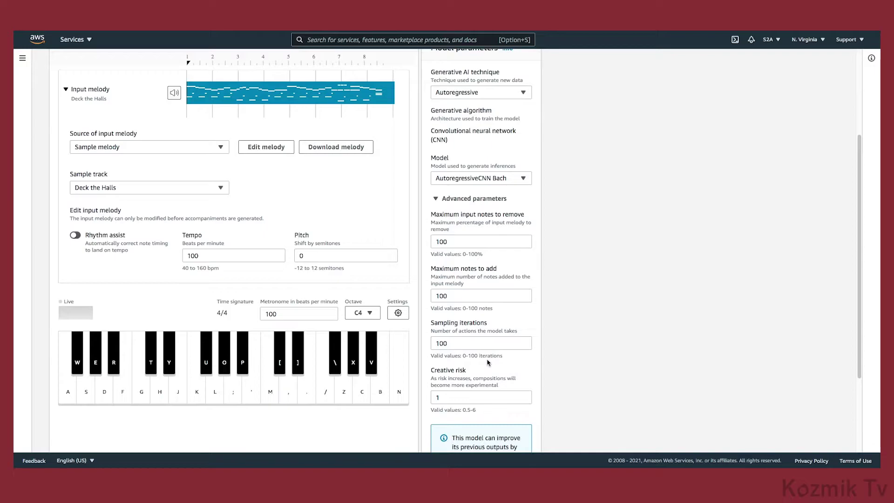
# - Set maximum input notes to remove to 66, maximum notes to add to 60, creative risk 0.8
pyautogui.click(460, 242)
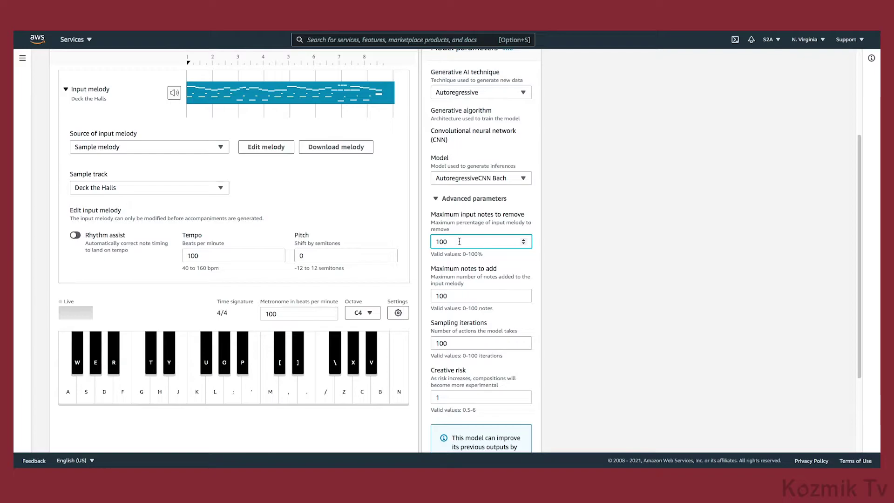
pyautogui.press('BackSpace')
pyautogui.press('BackSpace')
pyautogui.write('66')
pyautogui.click(455, 294)
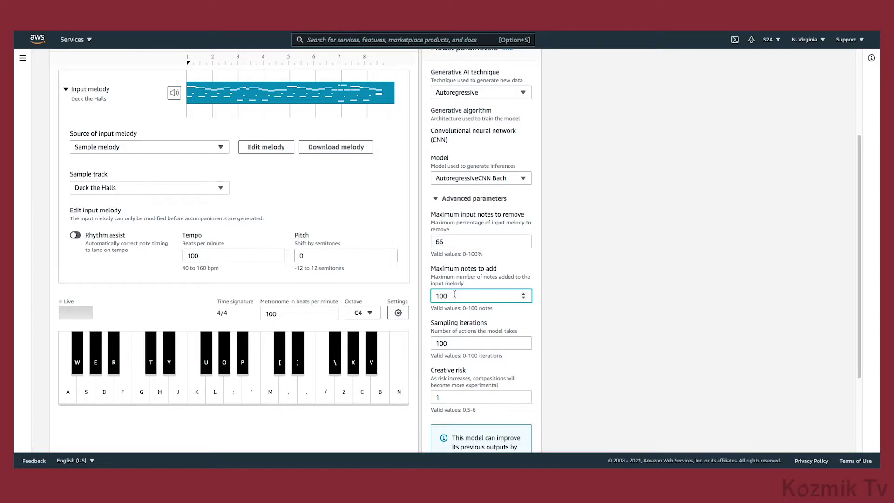
pyautogui.press('BackSpace')
pyautogui.press('BackSpace')
pyautogui.press('BackSpace')
pyautogui.write('60')
pyautogui.click(465, 399)
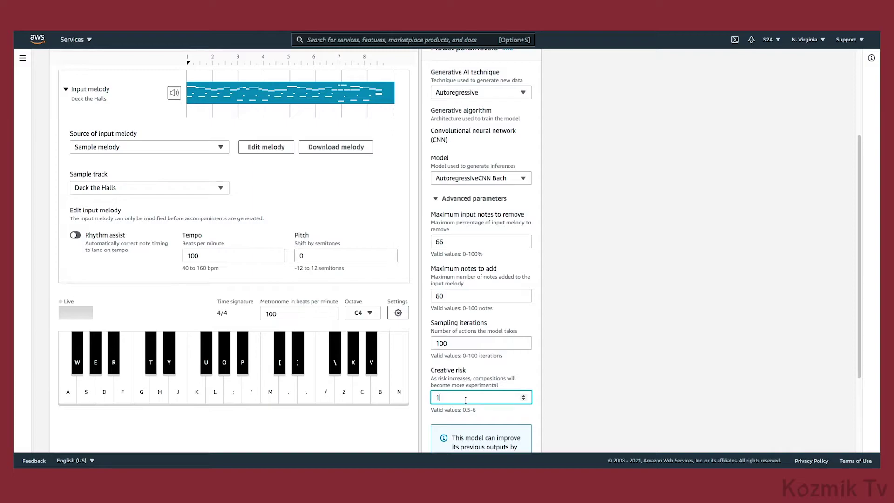
pyautogui.write('.8')
pyautogui.press('BackSpace')
pyautogui.press('BackSpace')
pyautogui.write('0.5')
pyautogui.click(549, 396)
pyautogui.scroll(-3, 548, 396)
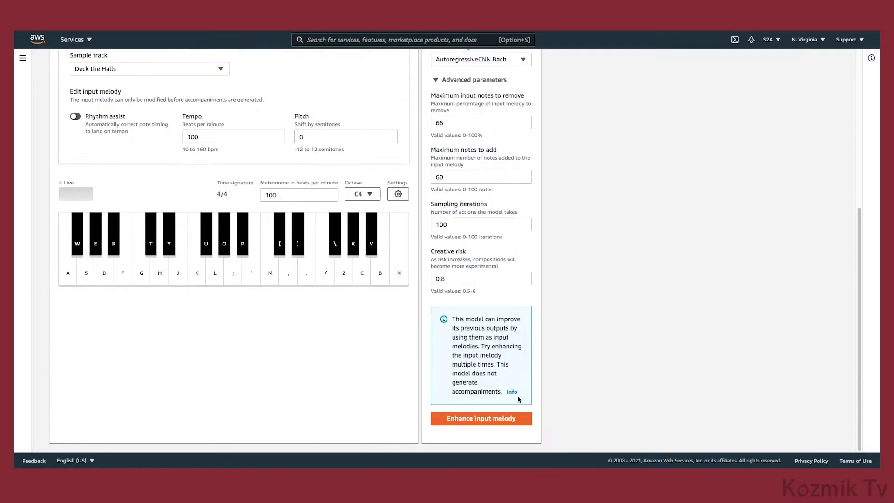
# - Enhance the Deck the Halls melody into composition Comp-253 and play it back
pyautogui.click(489, 424)
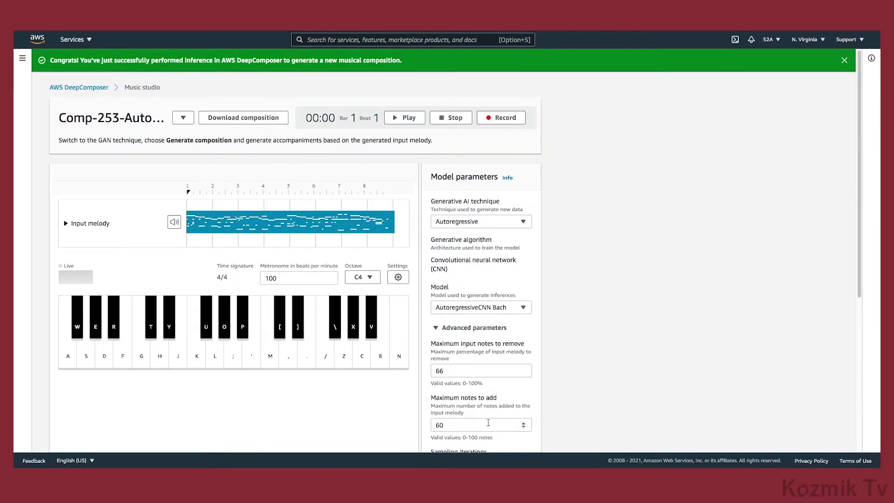
pyautogui.click(394, 117)
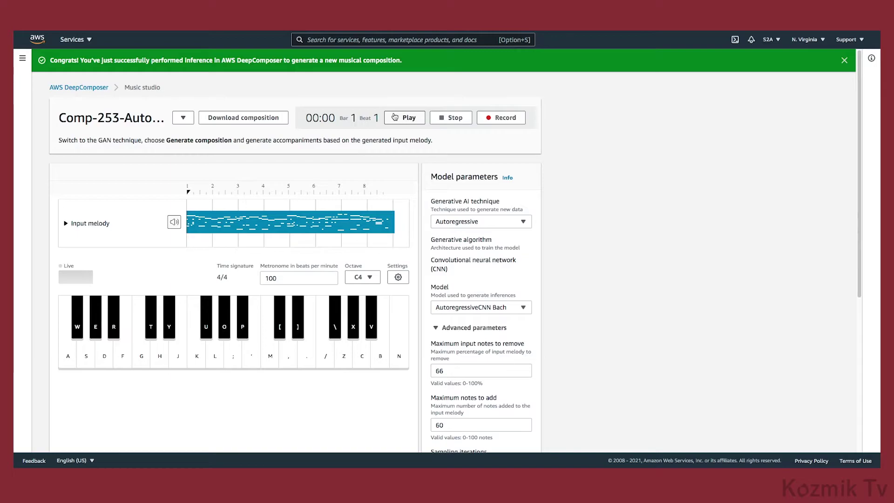
pyautogui.click(512, 223)
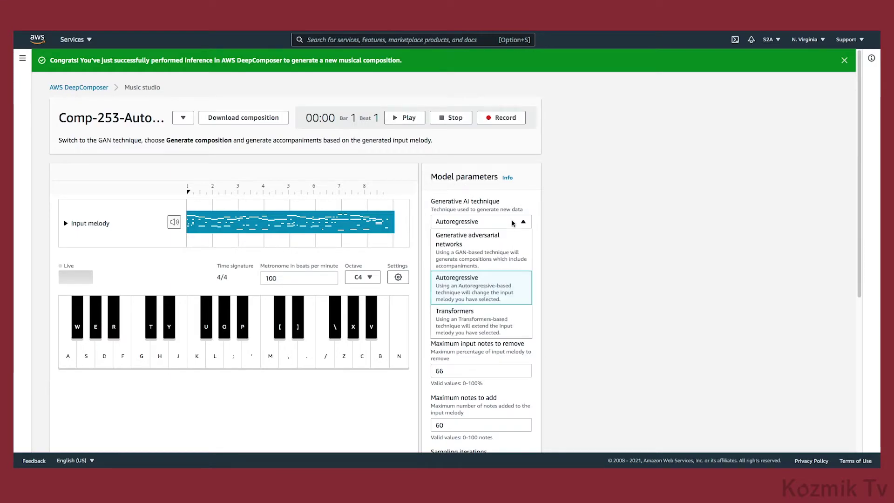
# - Choose Transformers, use the Deck the Halls sample melody, and select the TransformerXLClassical model
pyautogui.click(505, 312)
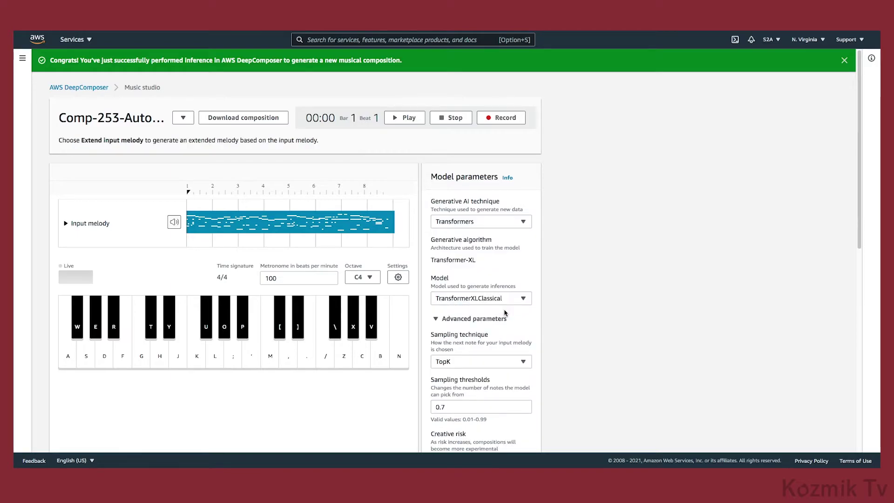
pyautogui.click(69, 224)
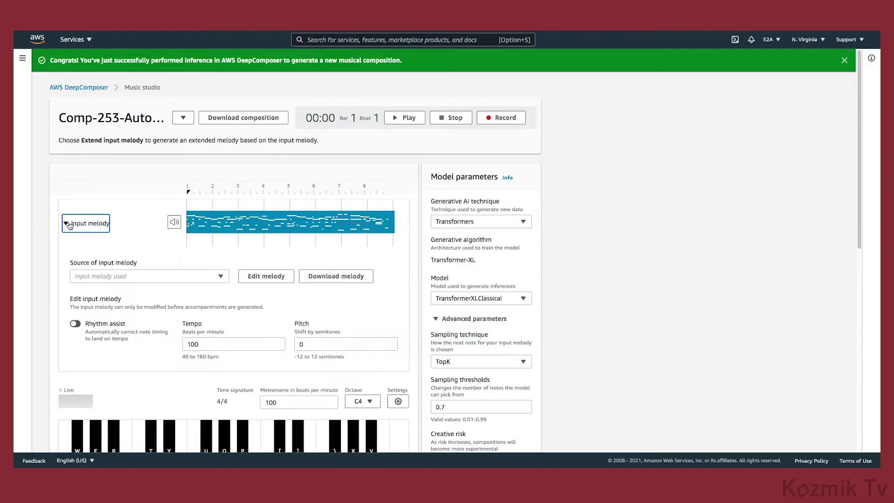
pyautogui.click(170, 277)
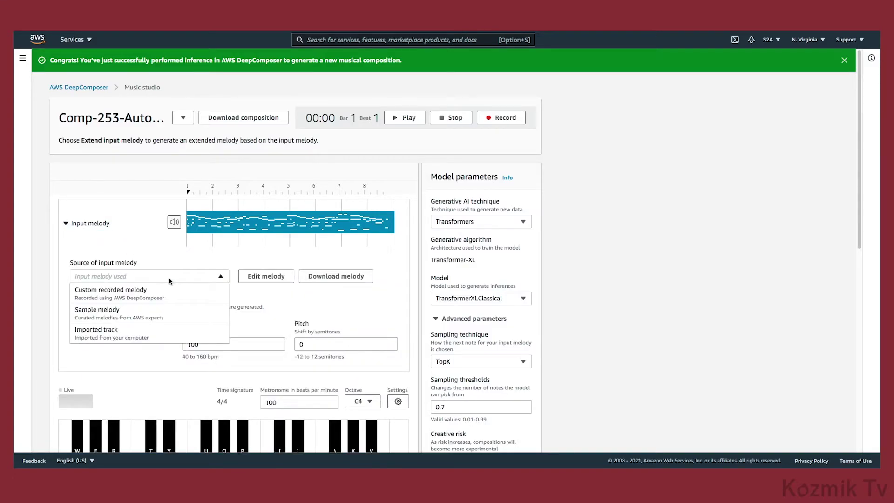
pyautogui.click(170, 318)
pyautogui.click(168, 315)
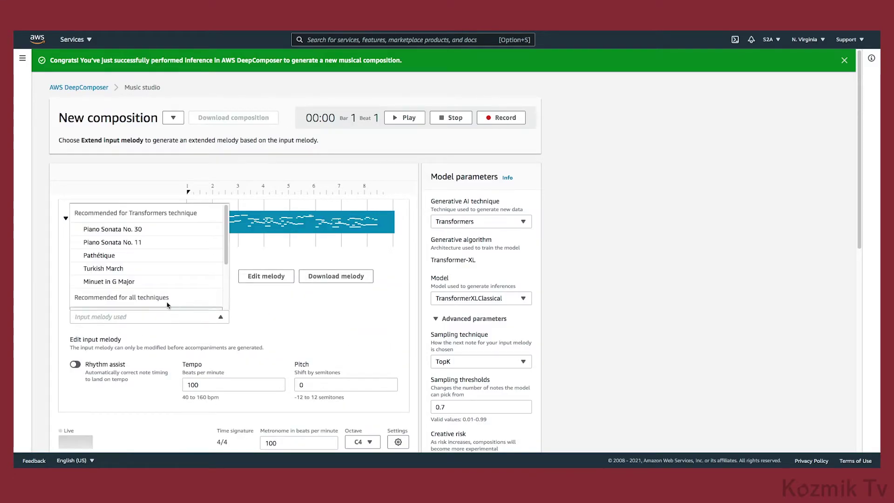
pyautogui.scroll(-2, 171, 301)
pyautogui.click(158, 300)
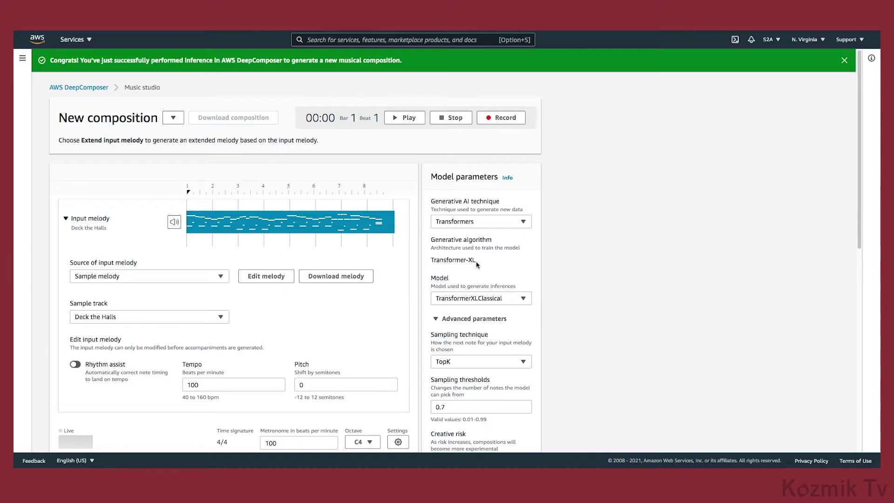
pyautogui.click(504, 301)
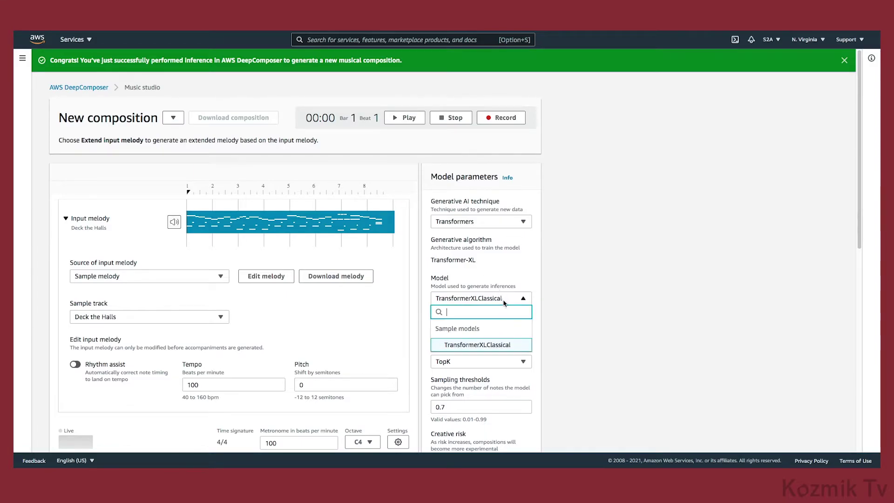
pyautogui.click(497, 344)
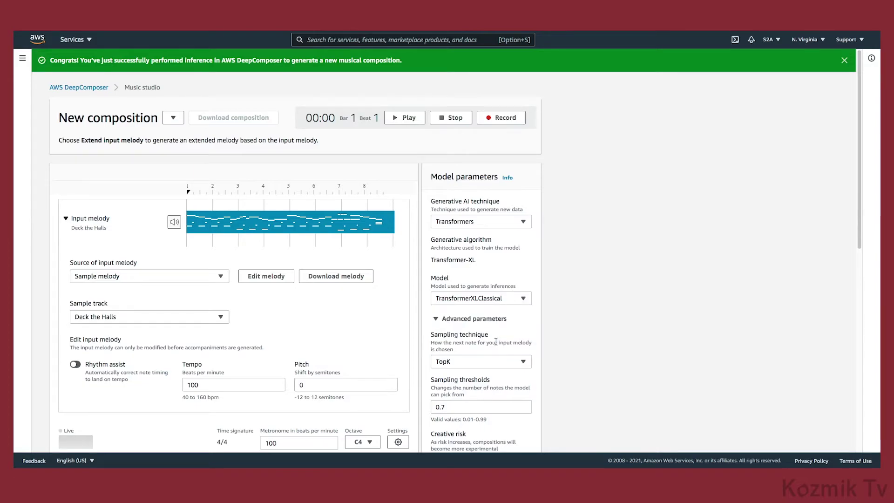
# - Switch the sampling technique to Nucleus with a 0.75 sampling threshold
pyautogui.scroll(-1, 496, 342)
pyautogui.scroll(-5, 496, 341)
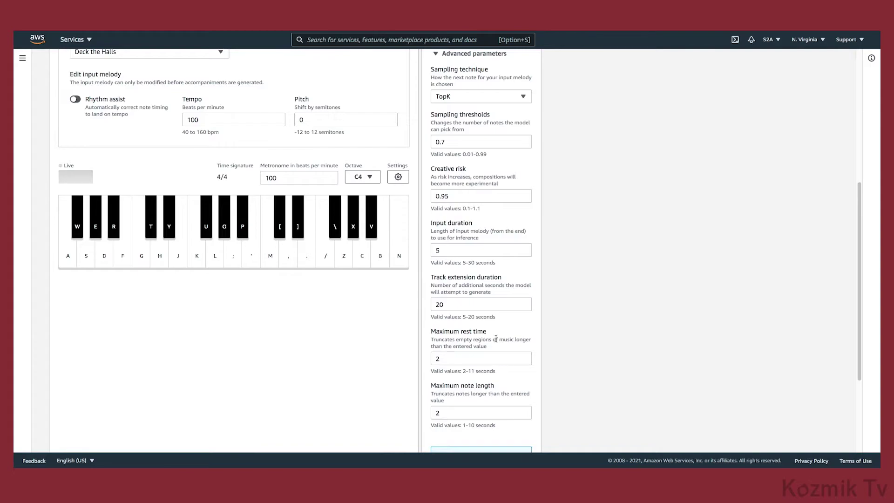
pyautogui.click(471, 101)
pyautogui.click(471, 122)
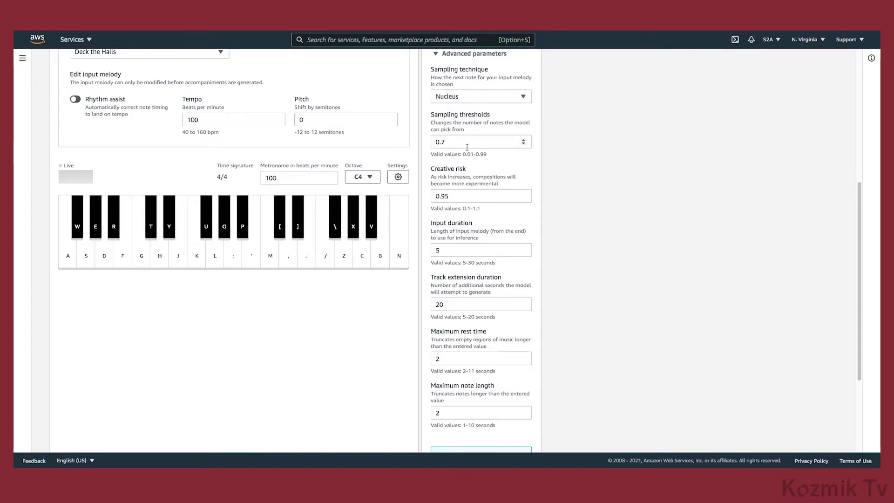
pyautogui.click(524, 141)
pyautogui.click(524, 140)
pyautogui.click(524, 141)
pyautogui.click(524, 140)
pyautogui.click(524, 140)
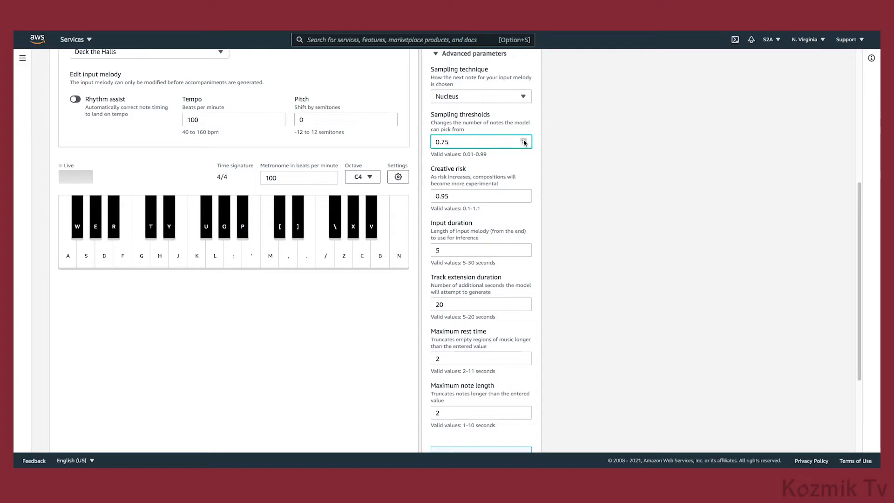
# - Set creative risk 0.65, input duration 6 s, track extension 13 s, and maximum note length 3 s
pyautogui.click(524, 199)
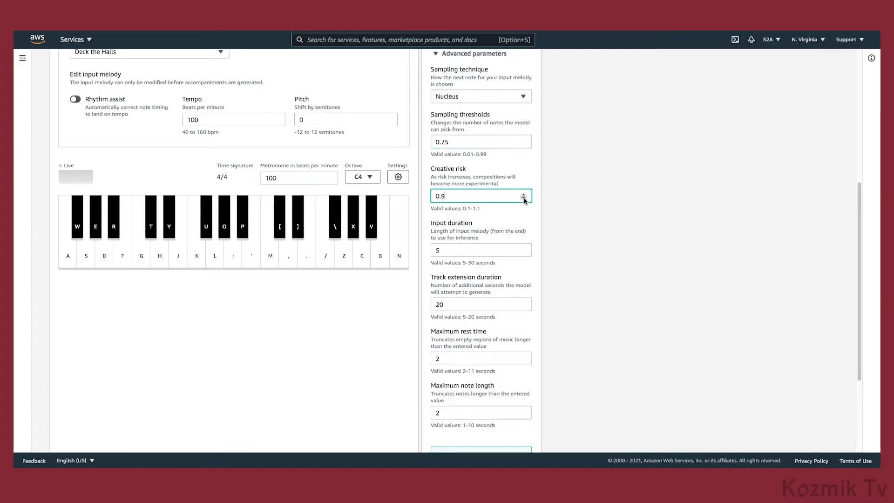
pyautogui.click(524, 199)
pyautogui.click(524, 198)
pyautogui.click(524, 199)
pyautogui.click(524, 198)
pyautogui.click(524, 198)
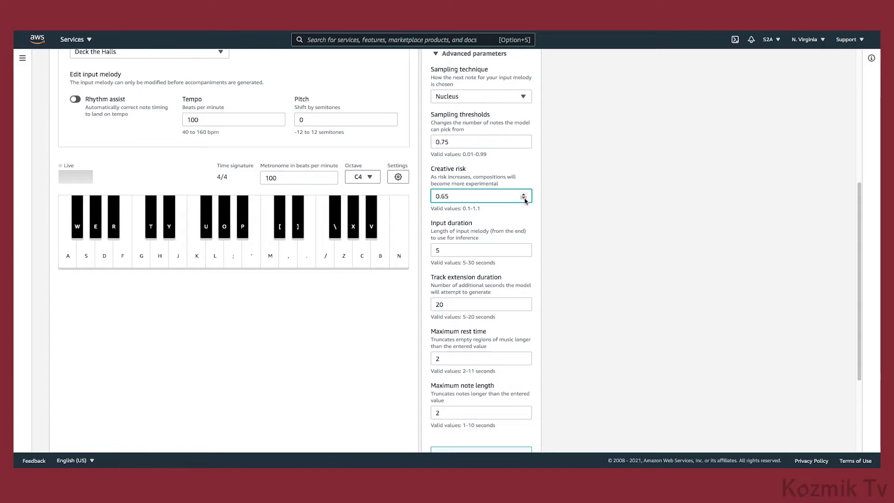
pyautogui.click(523, 250)
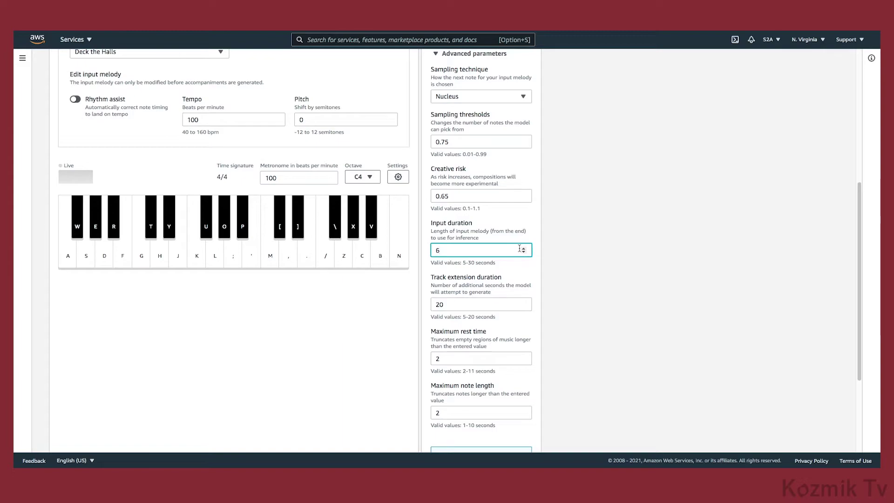
pyautogui.click(524, 306)
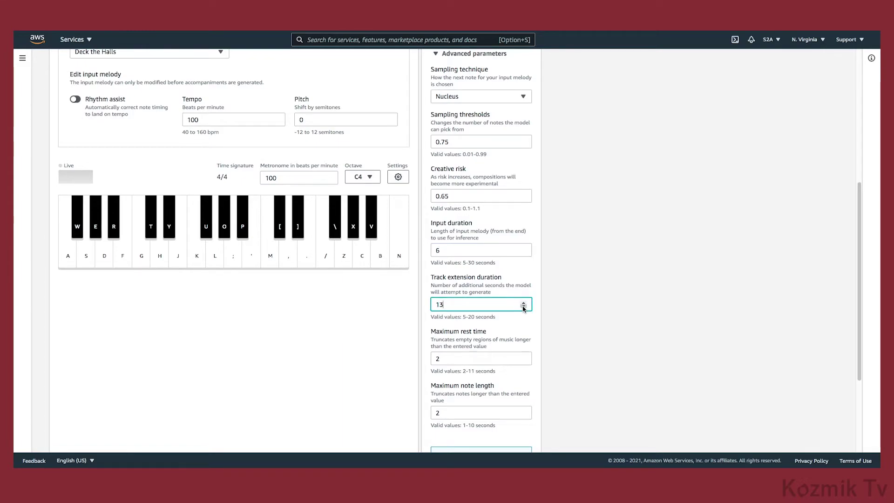
pyautogui.click(524, 415)
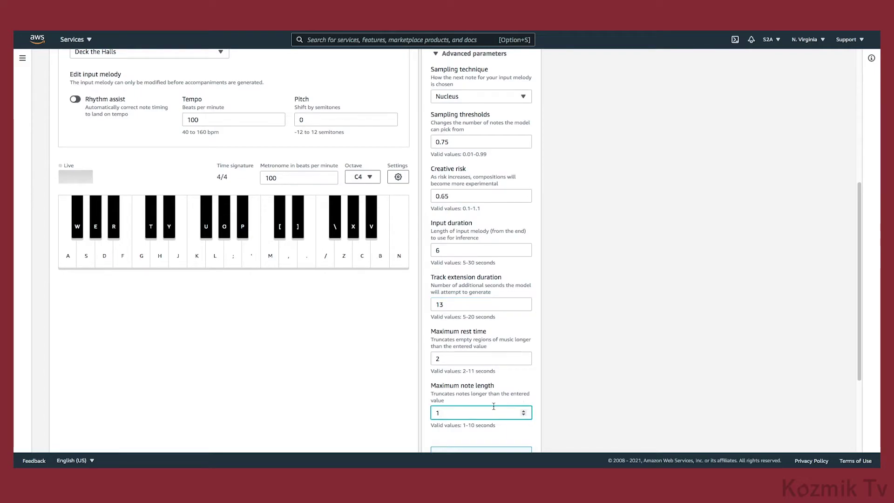
pyautogui.click(538, 394)
pyautogui.scroll(-2, 504, 385)
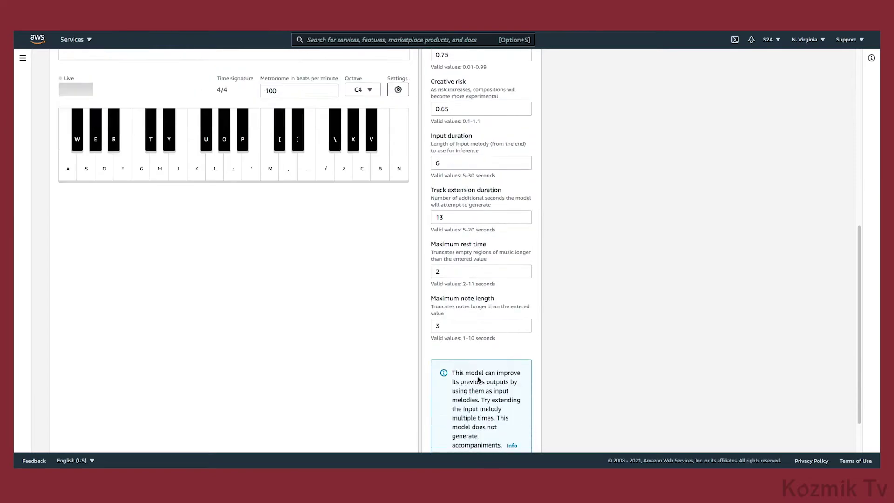
pyautogui.scroll(-1, 478, 380)
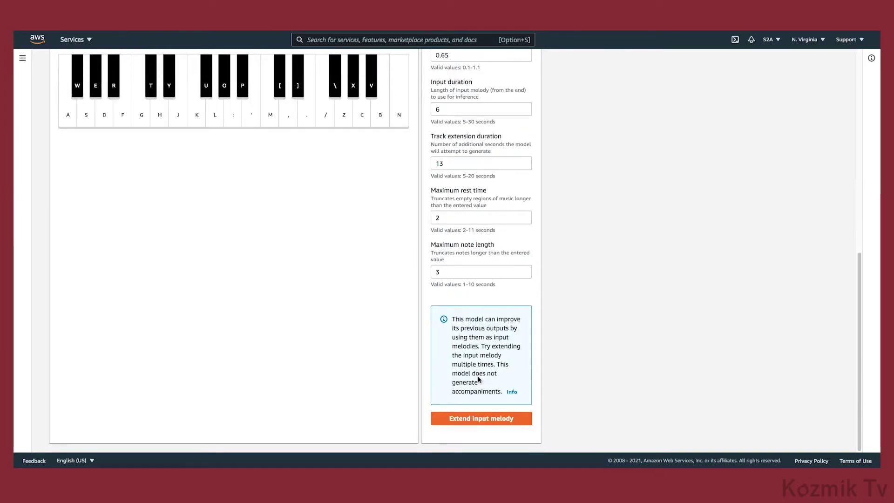
# - Extend Deck the Halls into composition Comp-254 and play it back
pyautogui.click(484, 421)
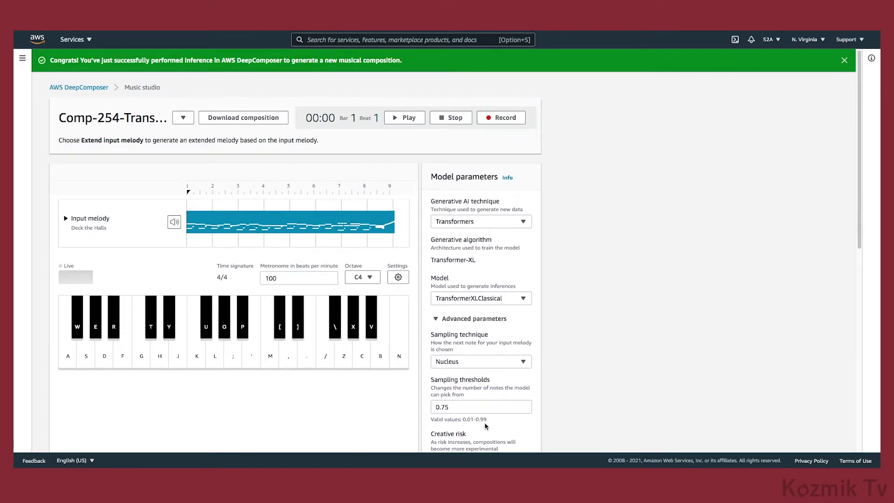
pyautogui.click(398, 120)
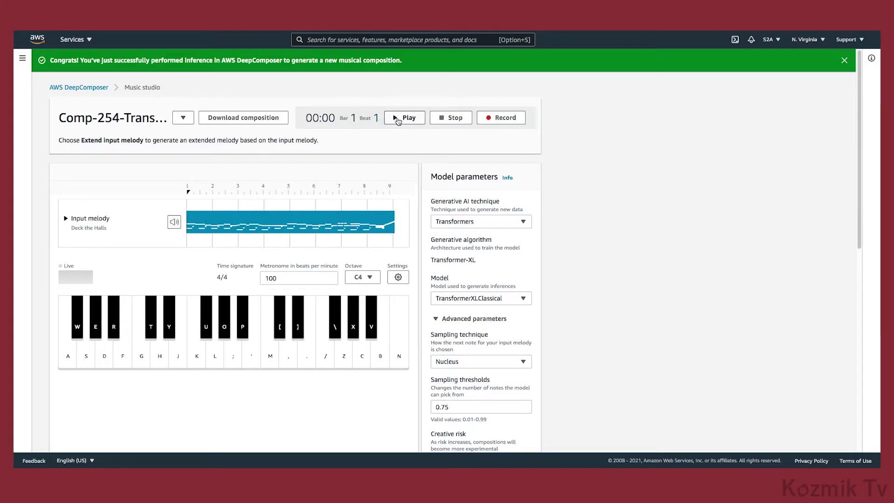
pyautogui.click(23, 59)
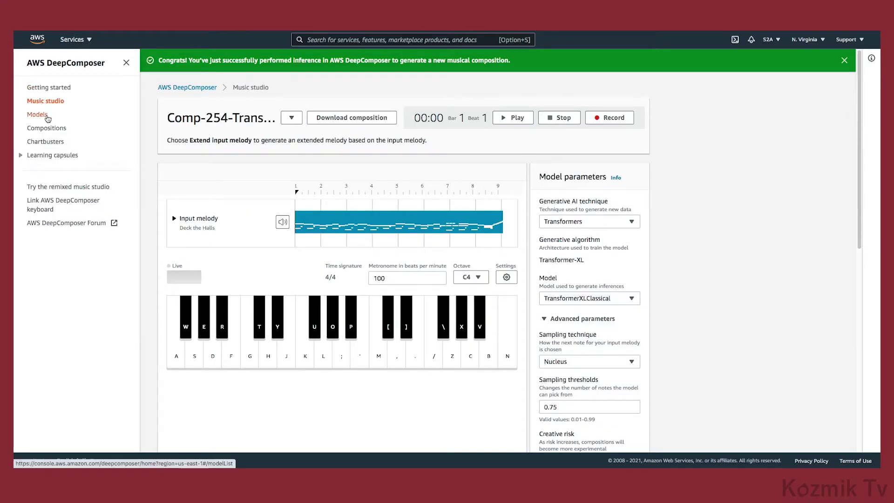
# - Inspect the Jazz sample model's loss curves and Polyphonic rate plot, then return to Models
pyautogui.click(46, 117)
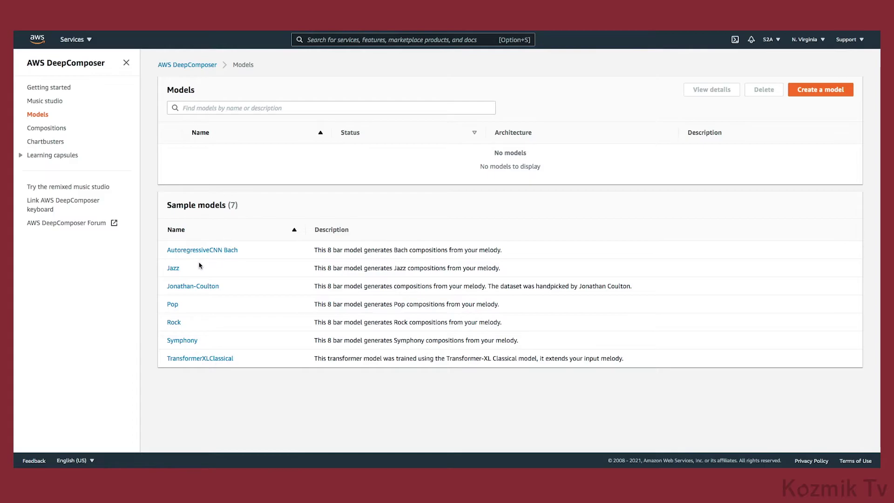
pyautogui.click(178, 269)
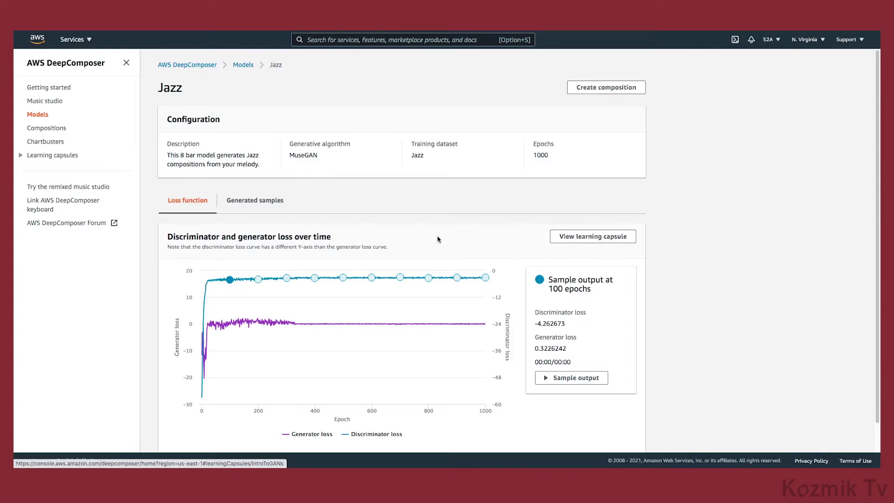
pyautogui.click(266, 207)
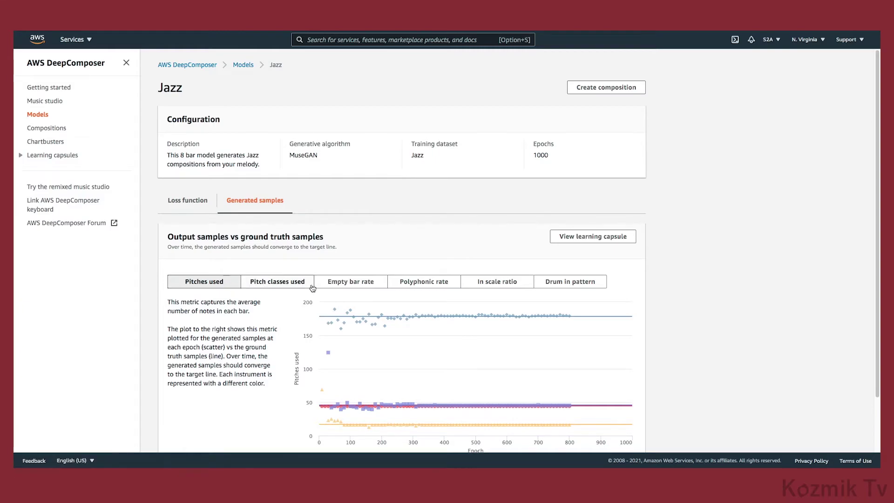
pyautogui.click(424, 285)
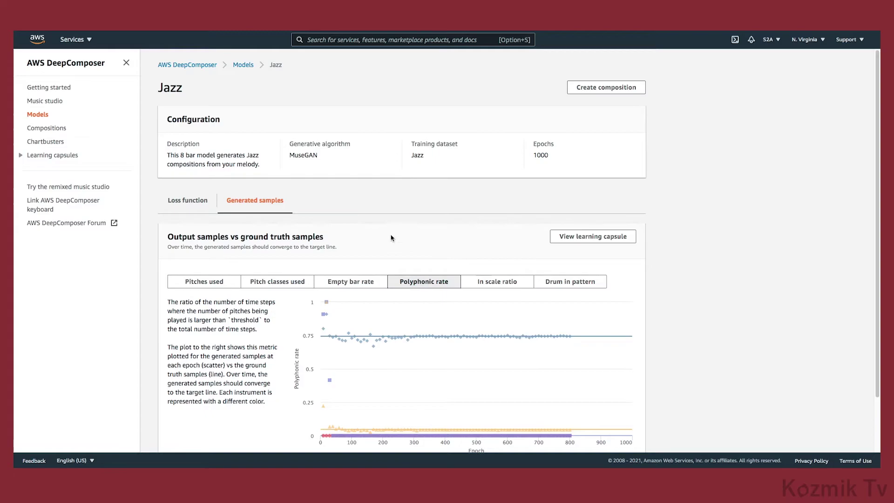
pyautogui.click(252, 69)
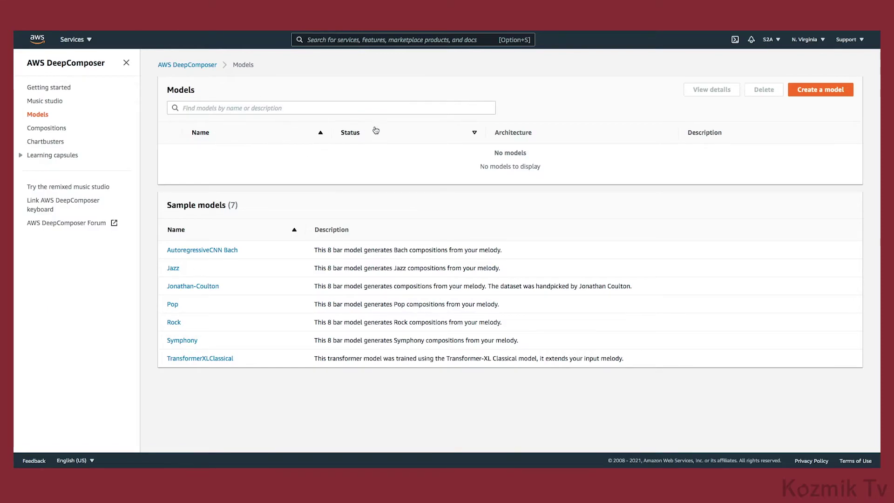
# - Start creating a new model with U-Net chosen instead of MuseGAN as the generative algorithm
pyautogui.click(808, 93)
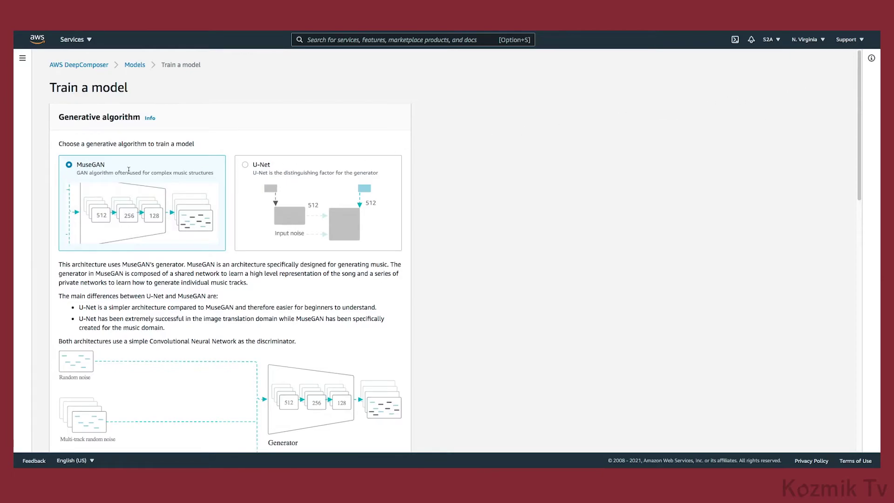
pyautogui.click(278, 170)
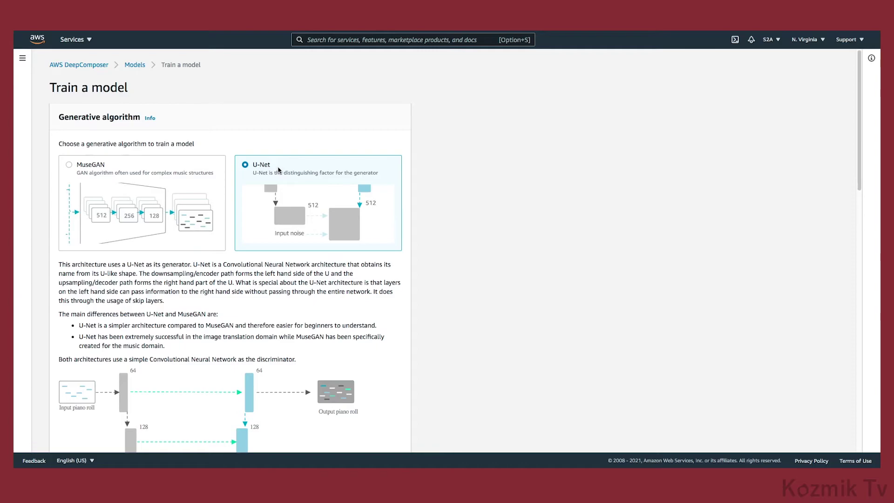
pyautogui.click(22, 57)
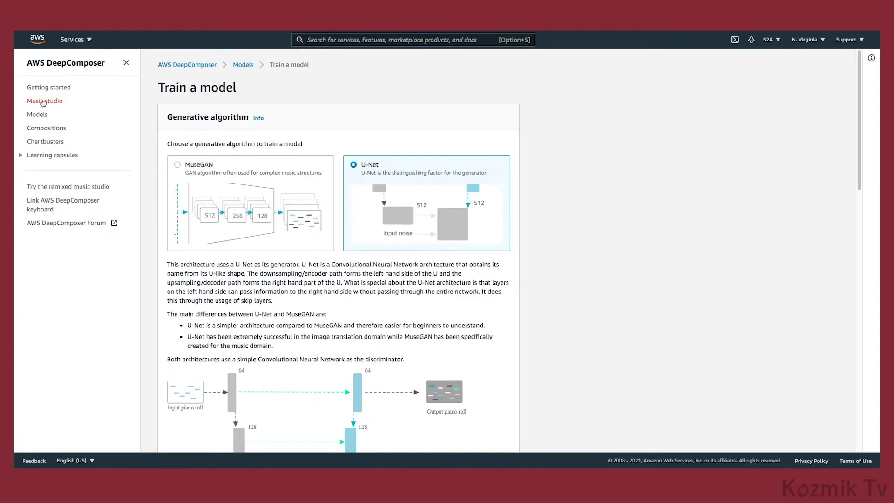
# - Load Comp-252-Rock from the Compositions list, view its Actions, and sort by creation time oldest first
pyautogui.click(66, 131)
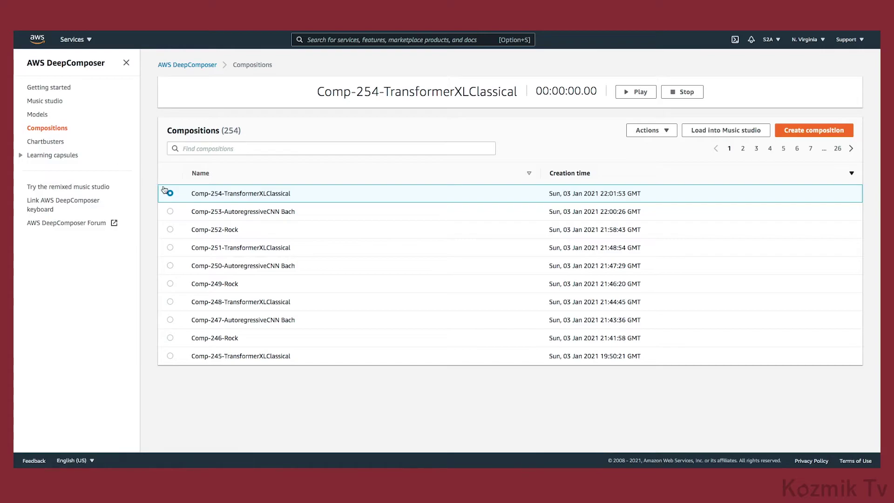
pyautogui.click(170, 230)
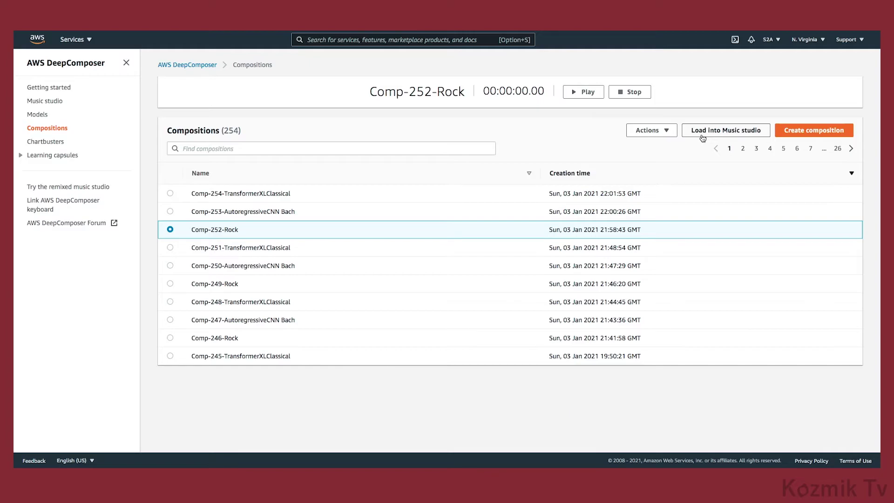
pyautogui.click(669, 135)
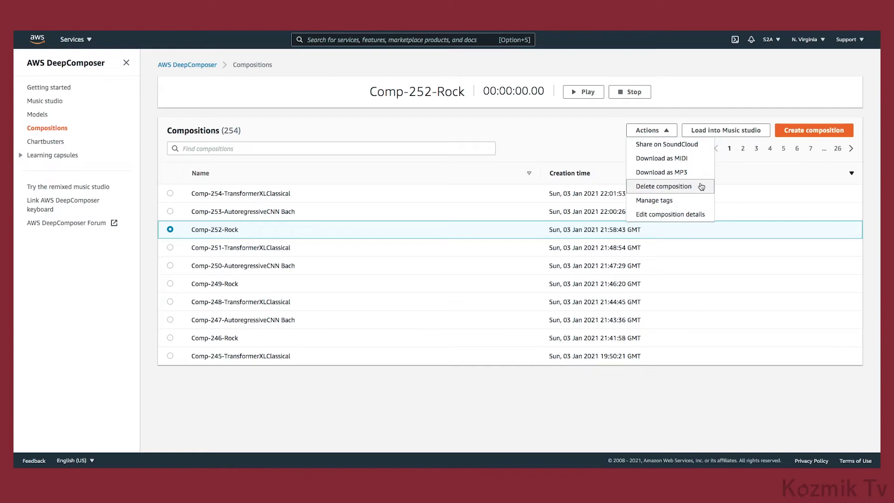
pyautogui.click(726, 177)
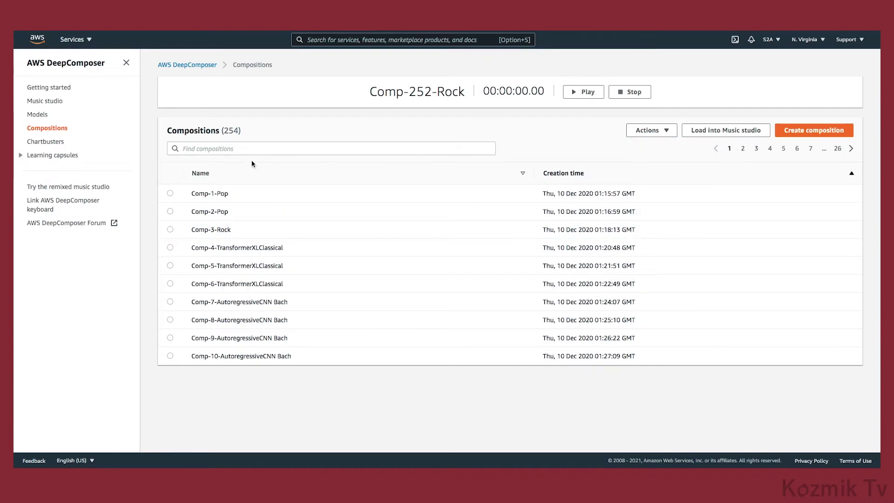
# - Browse the Chartbusters page's Keep Calm and Model On challenge, instructions and past winners
pyautogui.click(62, 143)
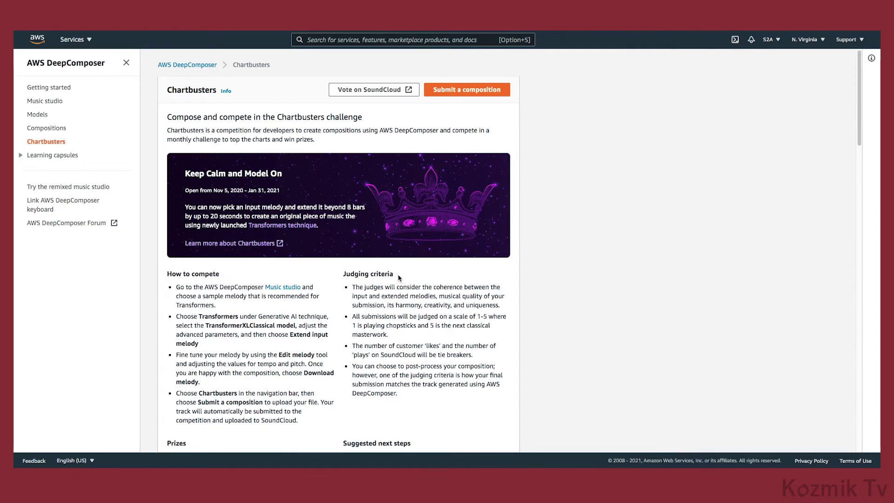
pyautogui.scroll(-3, 310, 302)
pyautogui.scroll(-2, 310, 303)
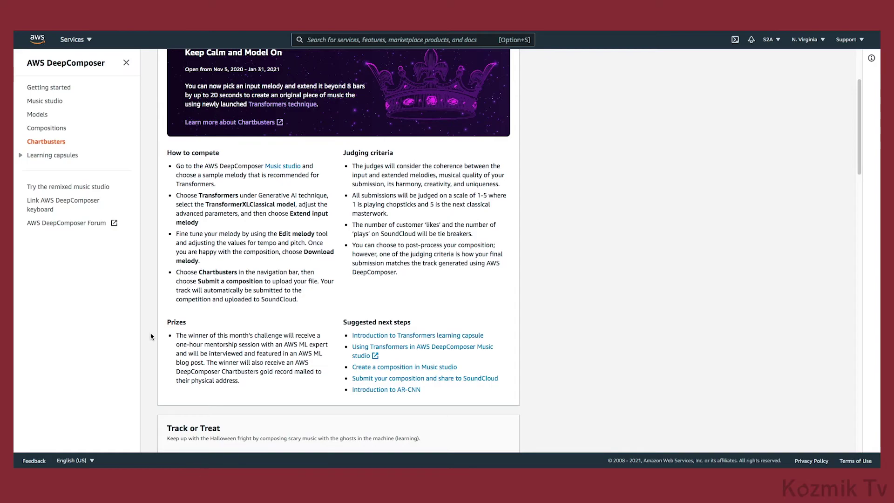
pyautogui.scroll(-4, 150, 336)
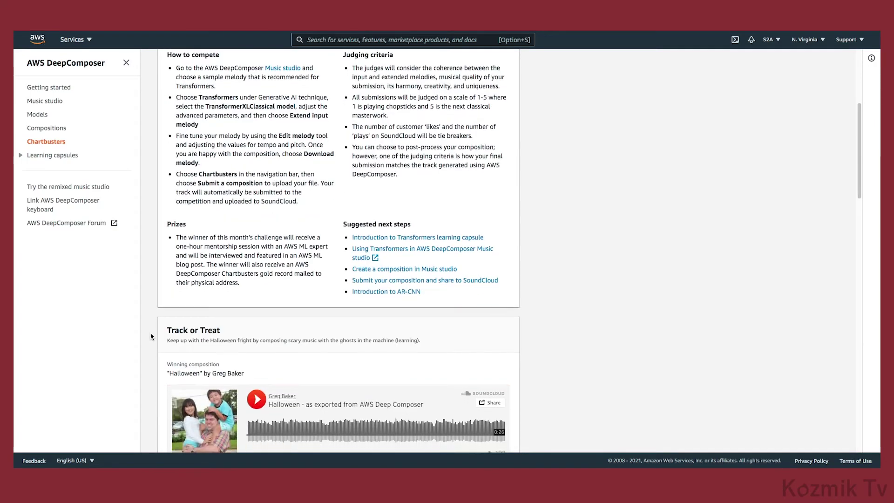
pyautogui.scroll(-6, 151, 333)
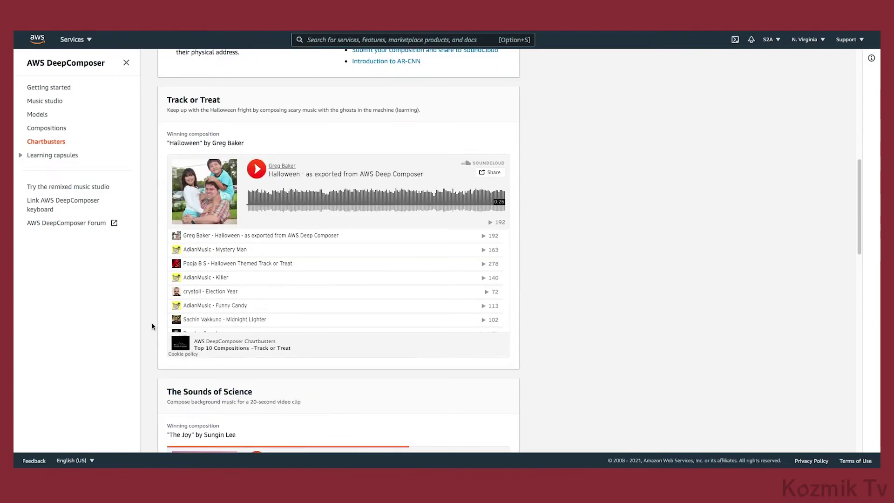
pyautogui.scroll(-9, 152, 326)
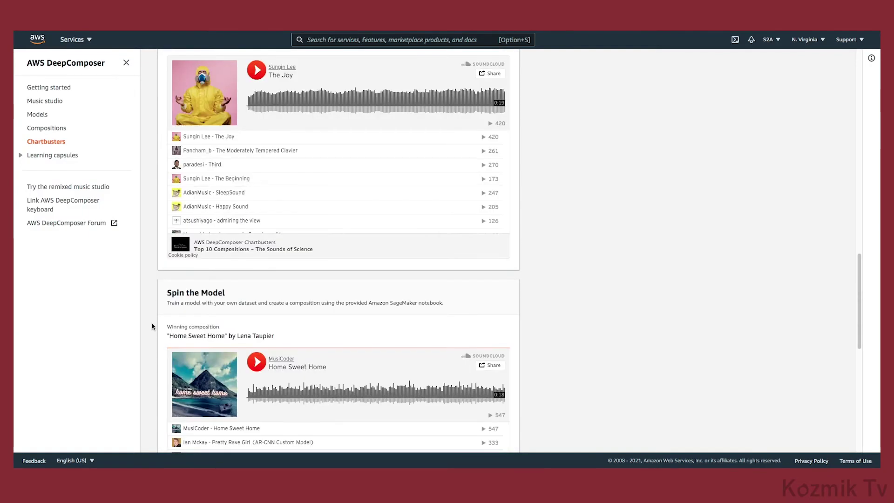
pyautogui.scroll(-5, 152, 327)
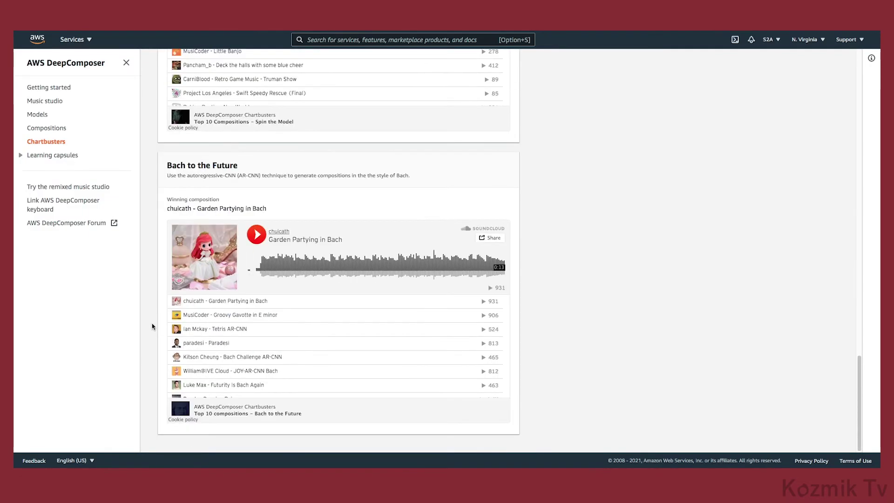
pyautogui.scroll(9, 152, 326)
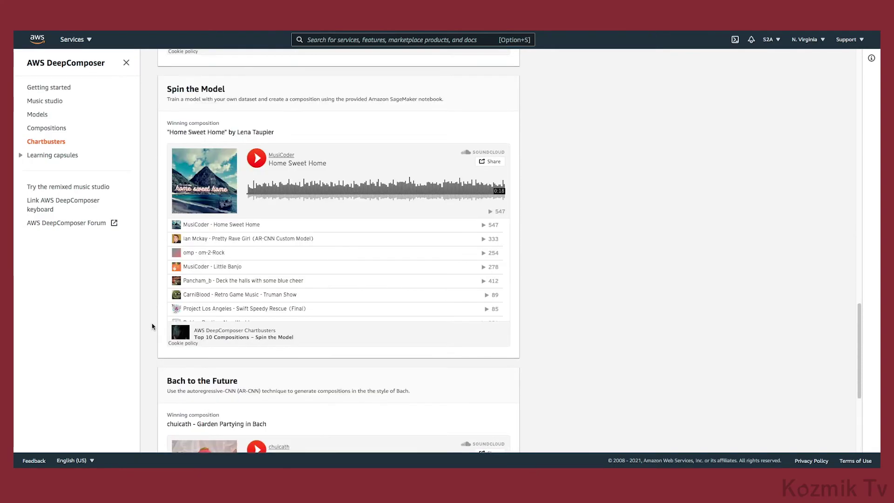
pyautogui.scroll(17, 152, 327)
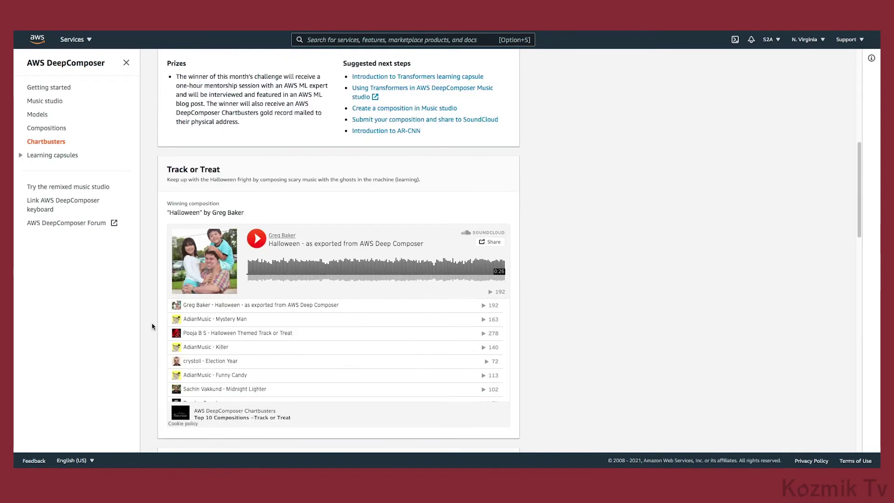
pyautogui.scroll(3, 152, 327)
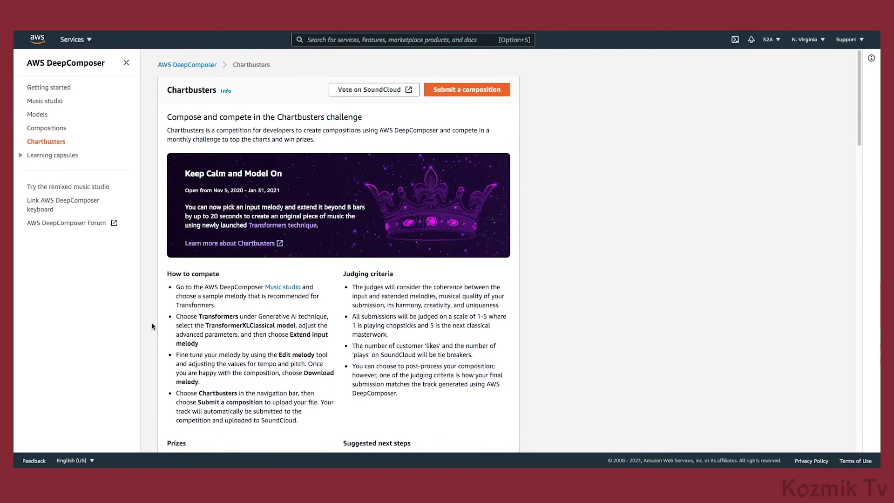
# - Pick Comp-252-Rock as the Chartbusters submission track and begin the SoundCloud sign-in
pyautogui.click(457, 92)
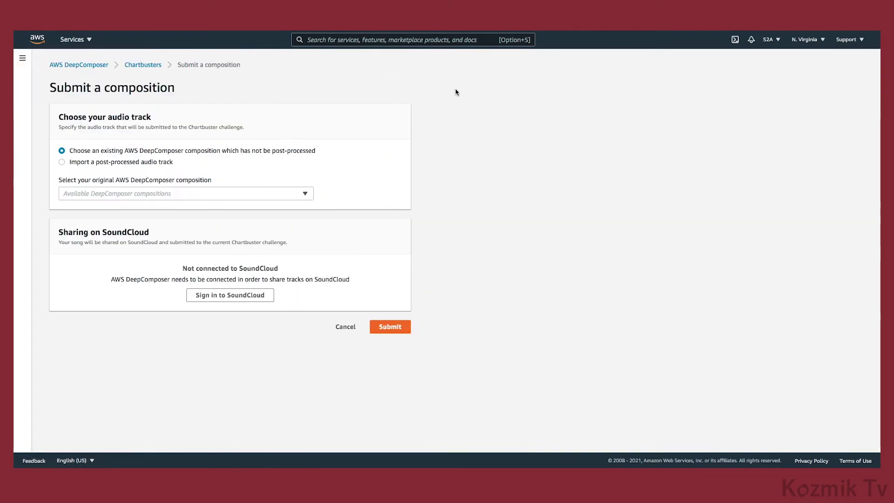
pyautogui.click(301, 195)
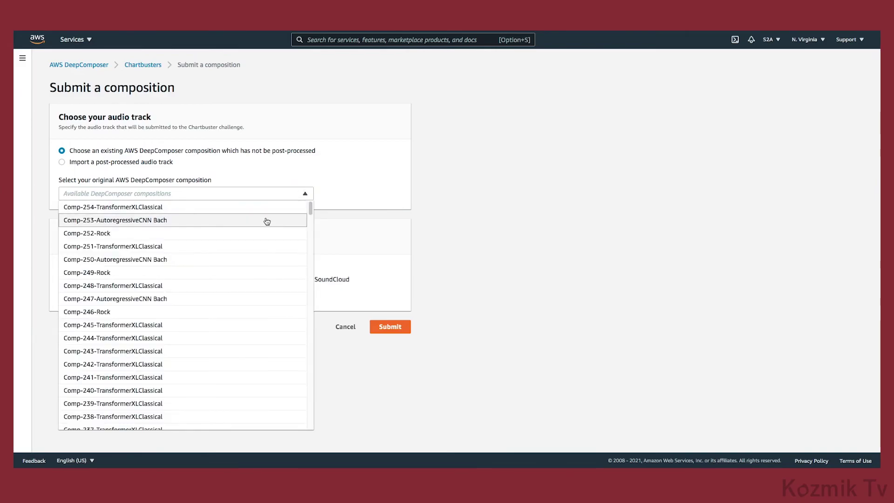
pyautogui.click(255, 239)
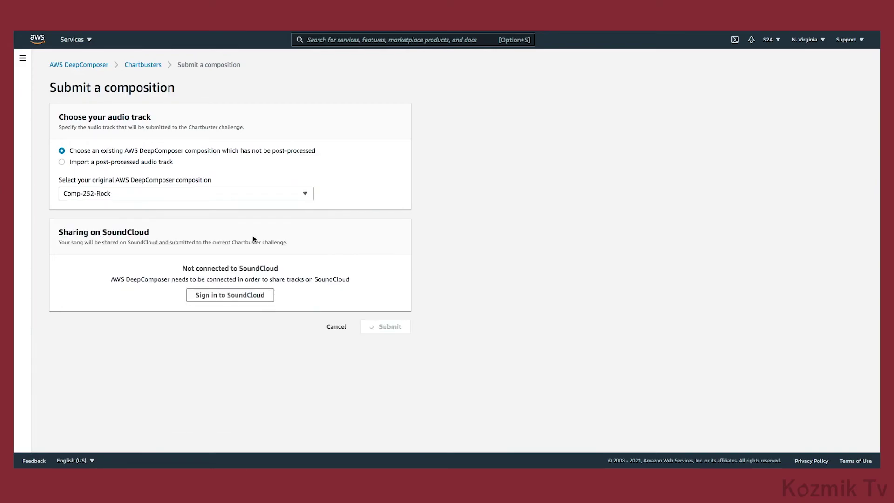
pyautogui.click(238, 296)
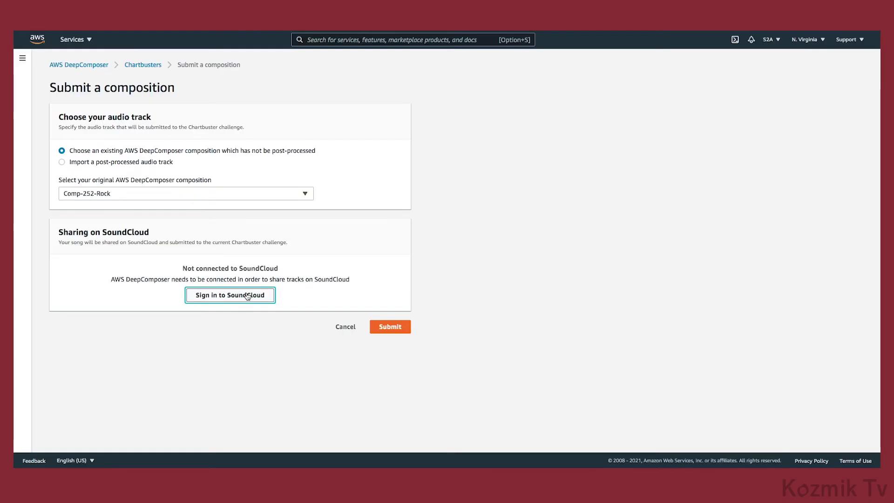
pyautogui.click(23, 62)
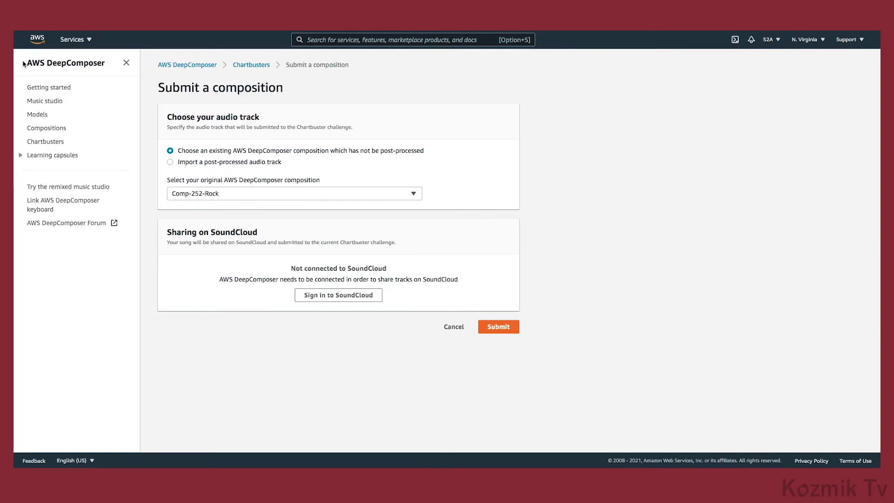
# - Go to Learning capsules and look over the five capsule cards
pyautogui.click(77, 160)
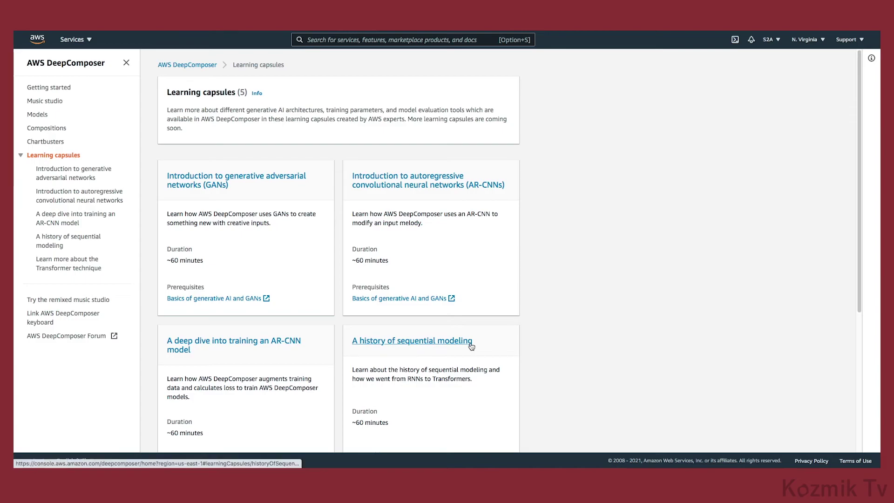
pyautogui.scroll(-5, 471, 346)
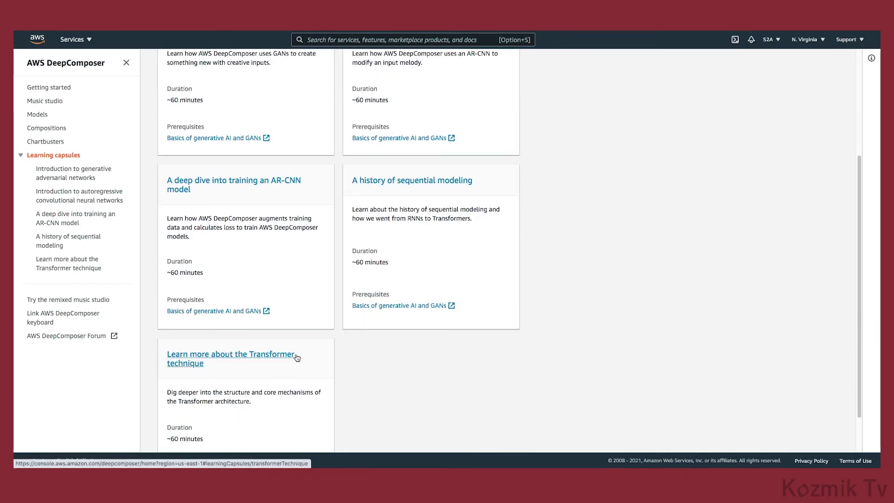
pyautogui.scroll(5, 297, 358)
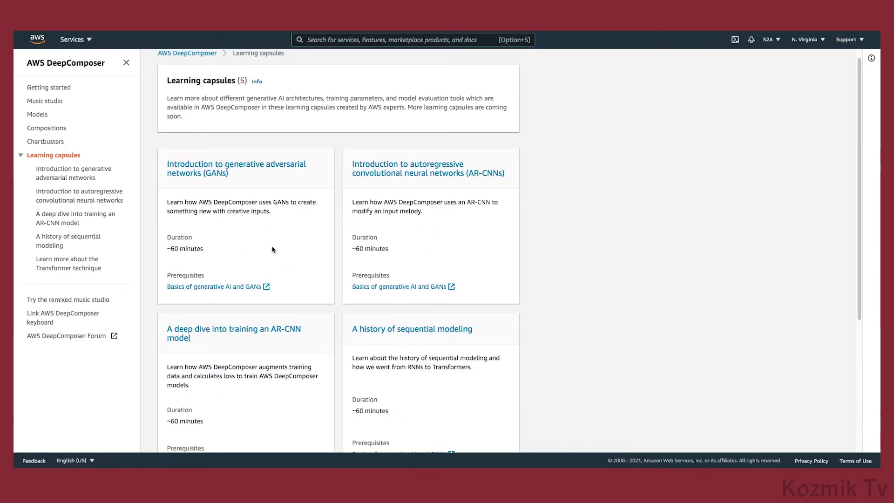
# - Open the GANs capsule and read its Generative AI section
pyautogui.click(262, 169)
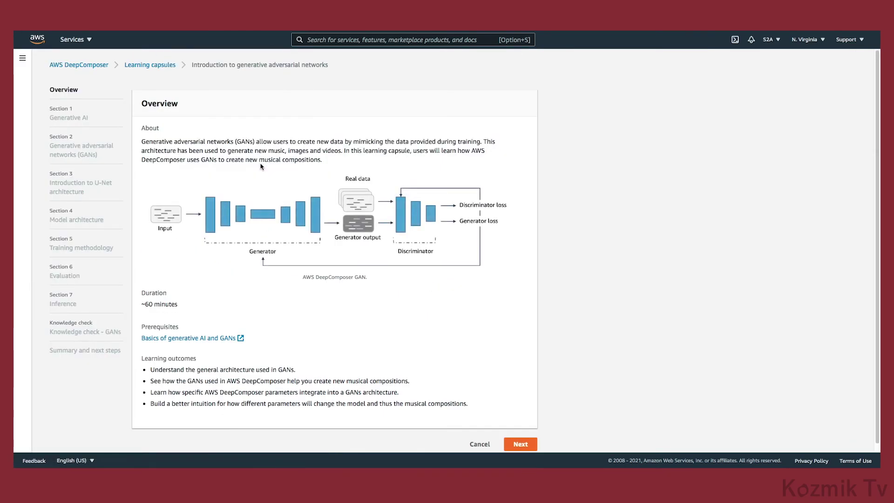
pyautogui.click(88, 119)
pyautogui.scroll(-1, 157, 165)
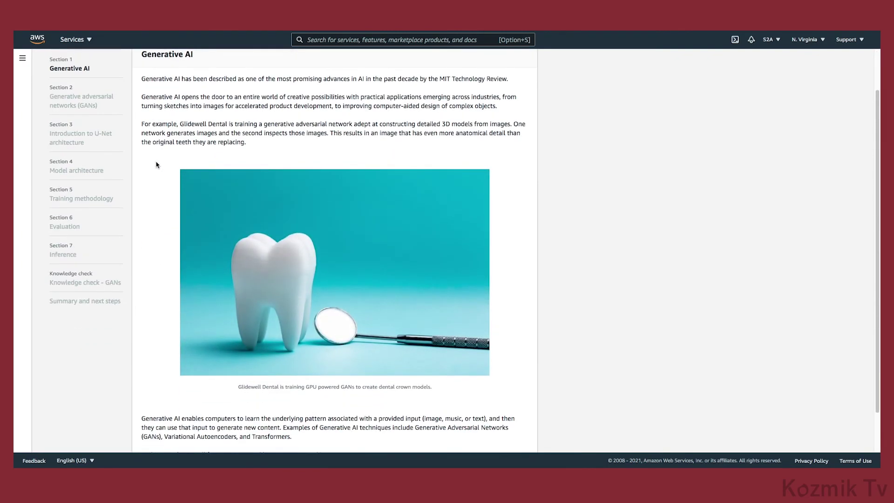
# - Read the generative adversarial networks section, then reach Knowledge check question 1 of 5
pyautogui.click(95, 110)
pyautogui.scroll(-2, 146, 148)
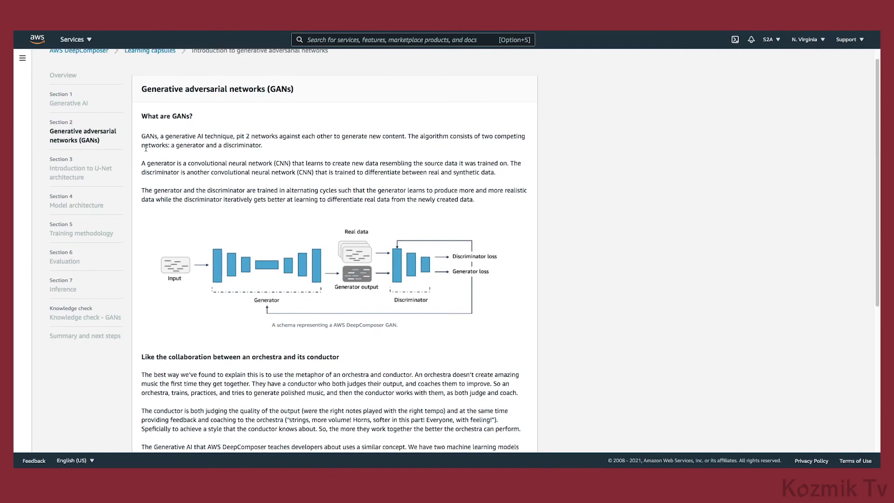
pyautogui.scroll(-5, 145, 148)
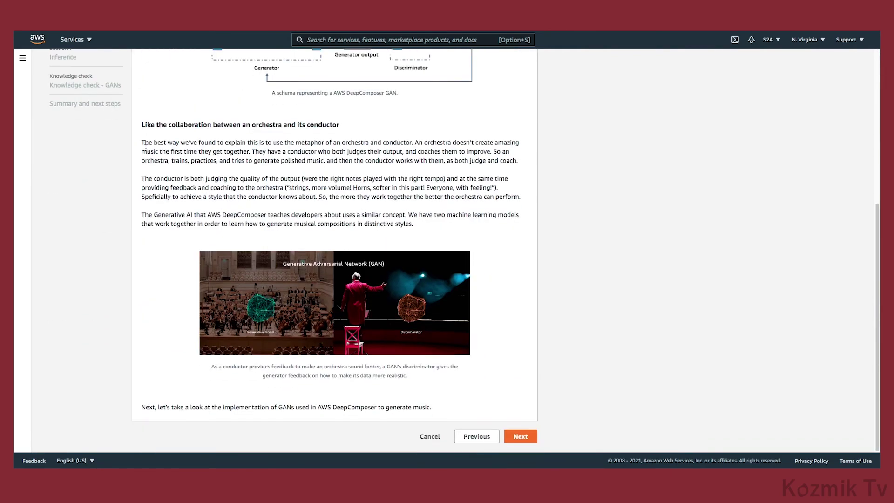
pyautogui.scroll(1, 146, 148)
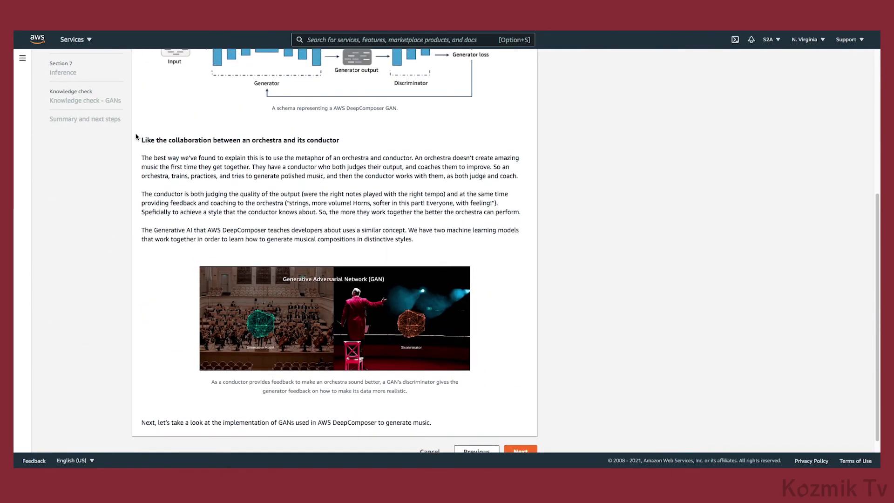
pyautogui.click(94, 102)
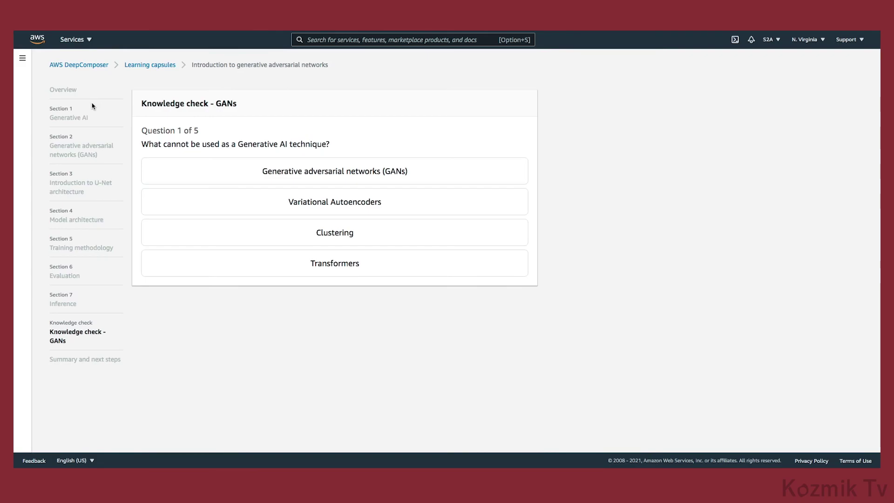
pyautogui.click(25, 62)
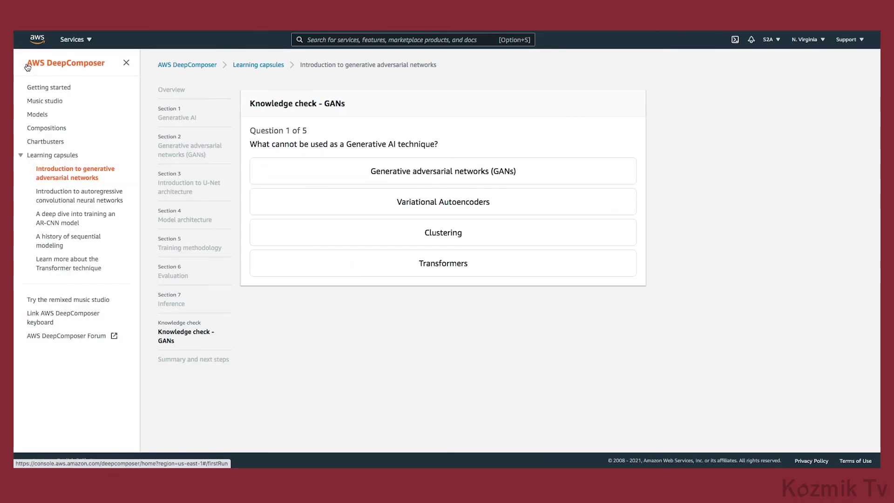
# - Enter and exit the remixed music studio, then browse the Link AWS DeepComposer keyboard page
pyautogui.click(108, 301)
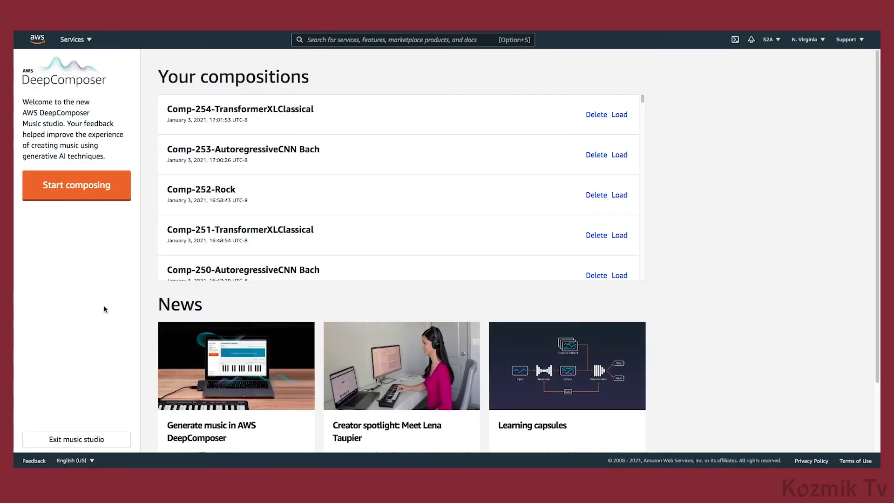
pyautogui.click(97, 440)
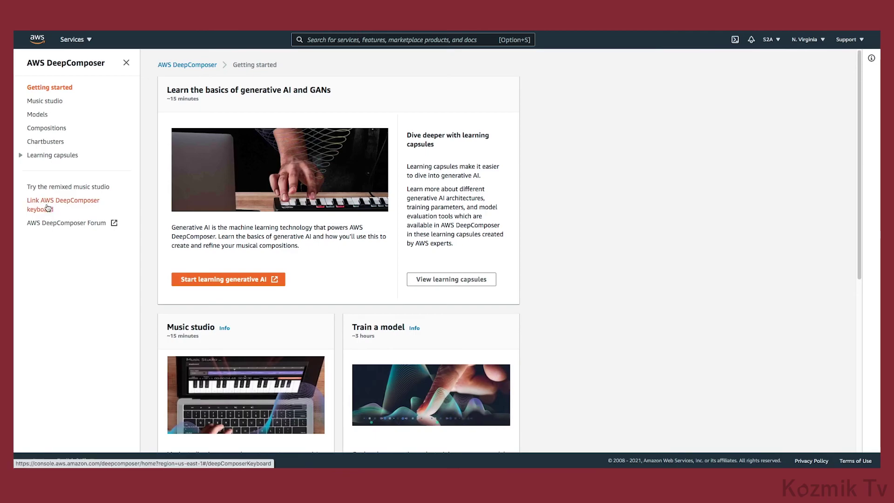
pyautogui.click(48, 207)
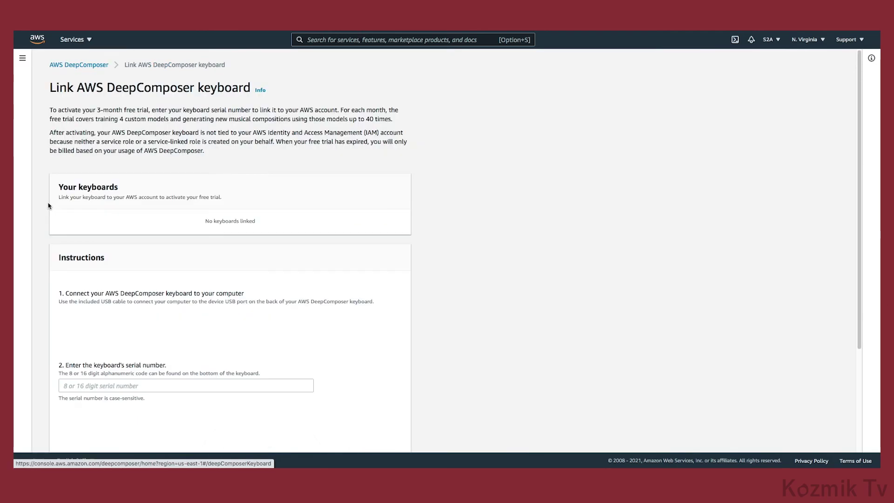
pyautogui.scroll(-1, 48, 205)
pyautogui.scroll(-2, 48, 205)
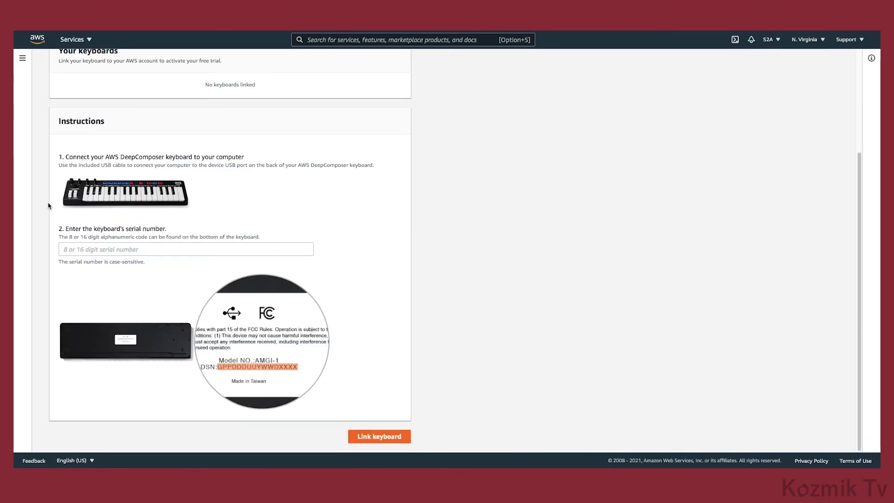
pyautogui.scroll(1, 48, 206)
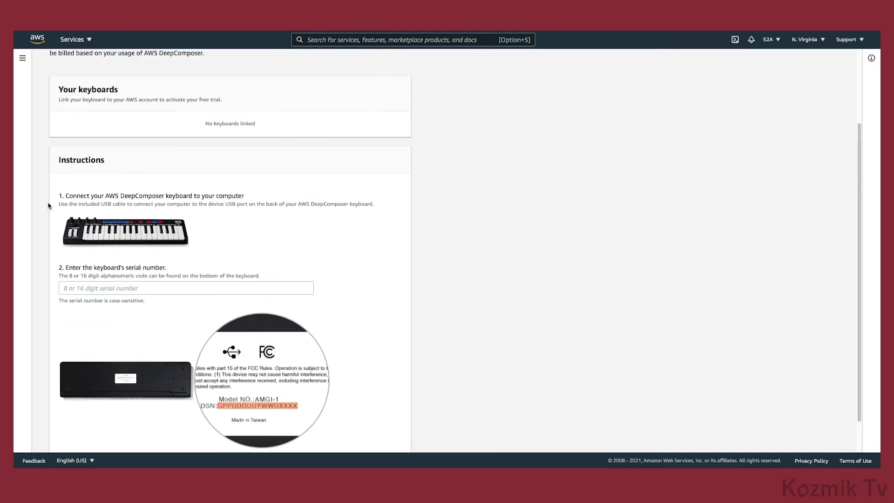
pyautogui.click(23, 58)
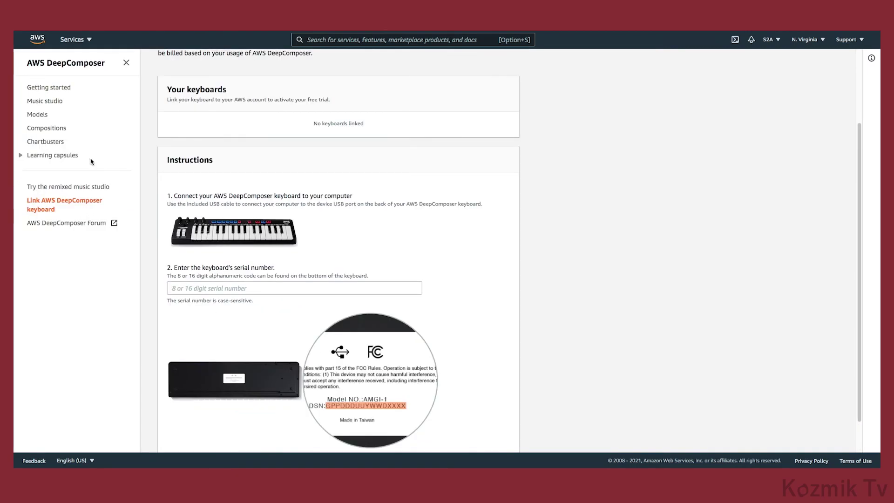